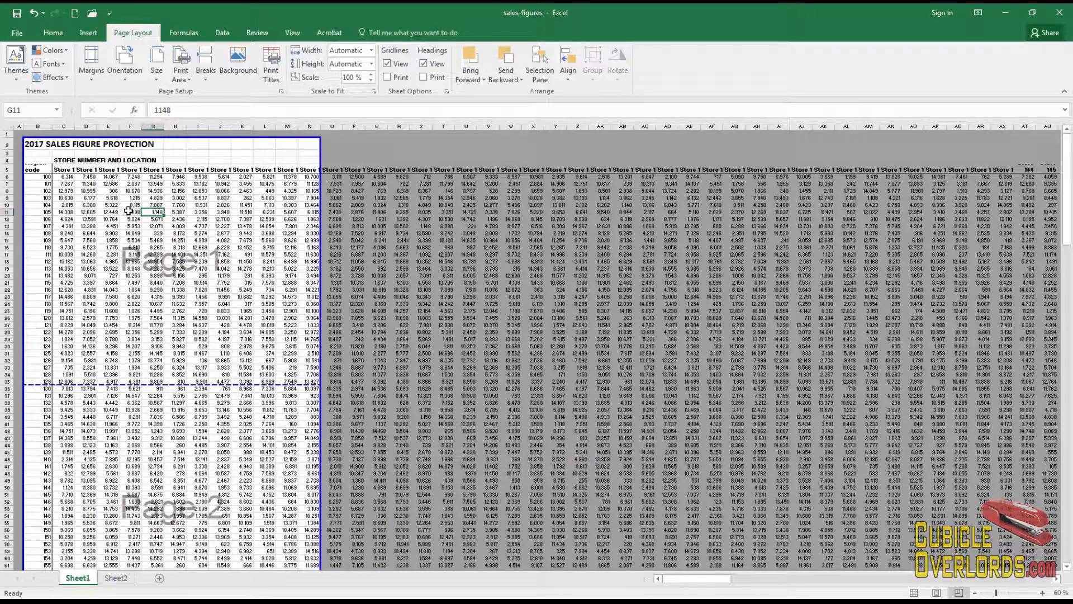
Step: Look over the print area and its page breaks down to the last page in Page Break Preview
click(129, 210)
scroll(124, 277, down, 7)
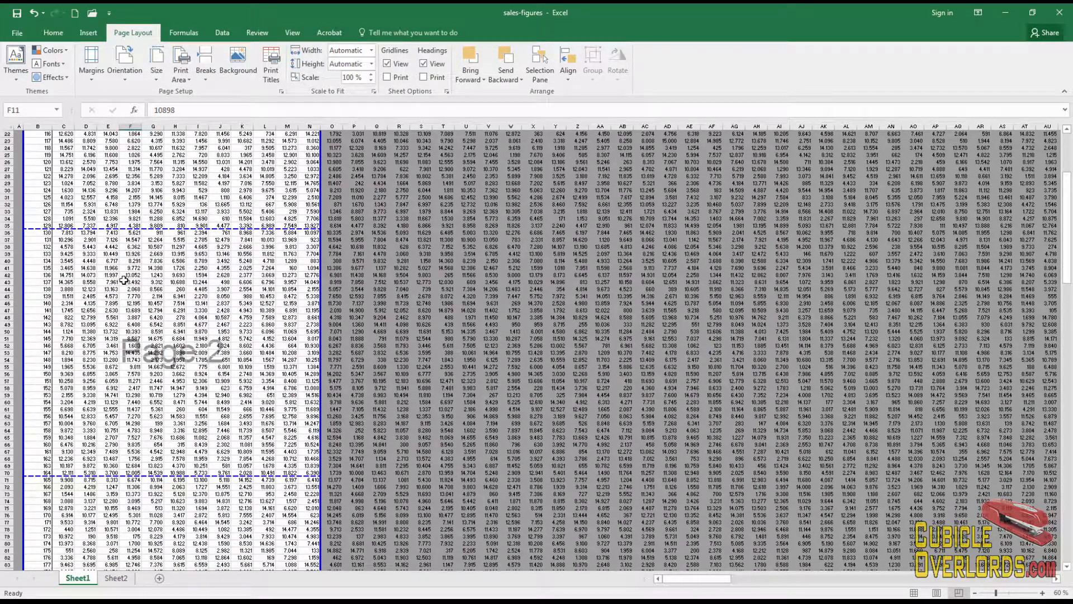
scroll(124, 279, down, 10)
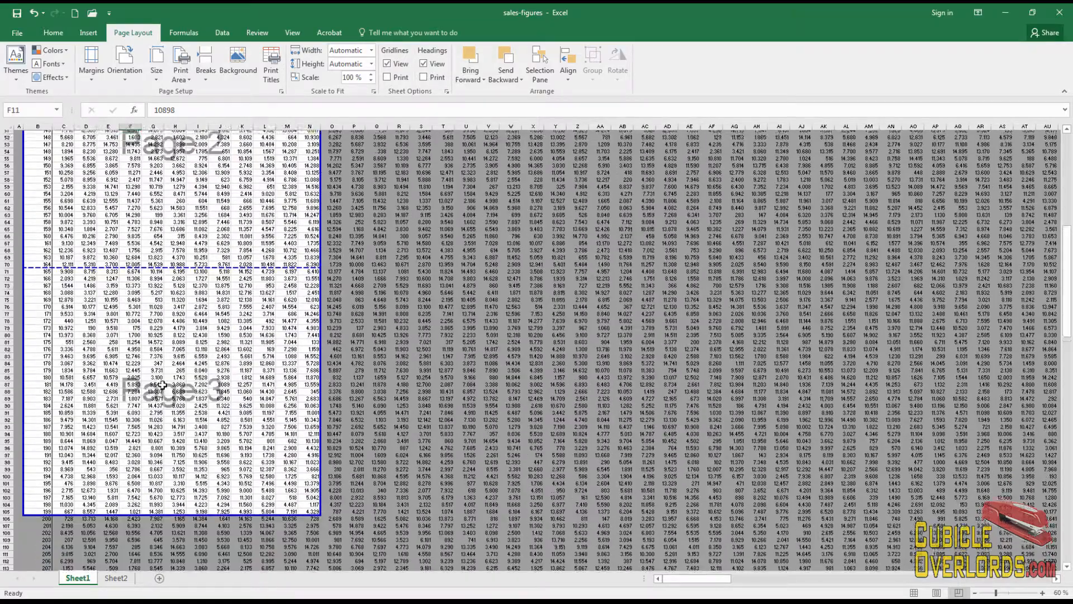
scroll(162, 384, up, 17)
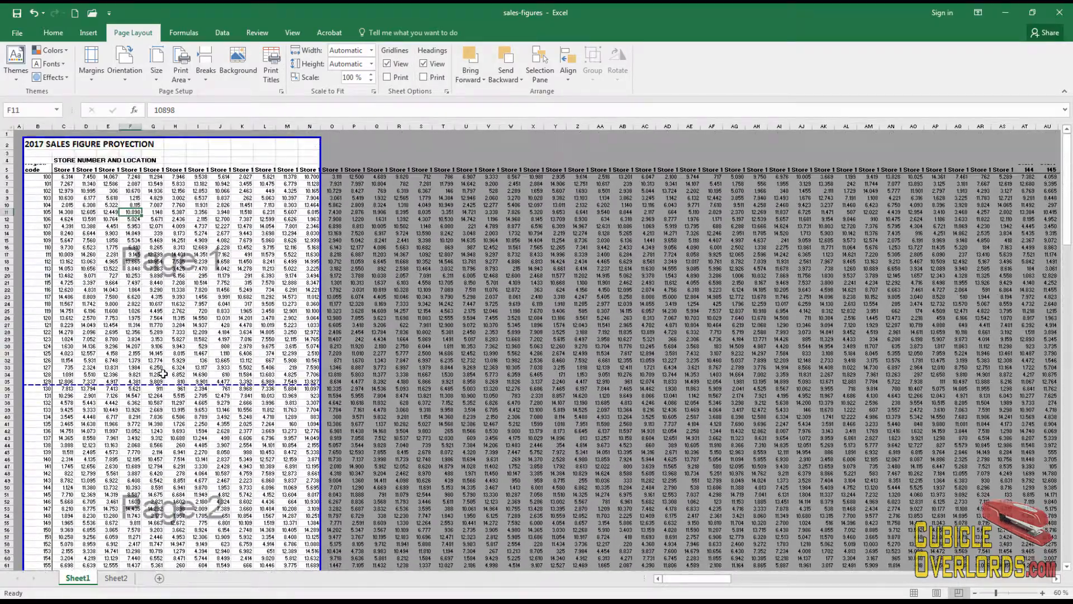
Step: Preview the printout and compare its three pages to see which of them carry the title and store headings
key(ctrl+p)
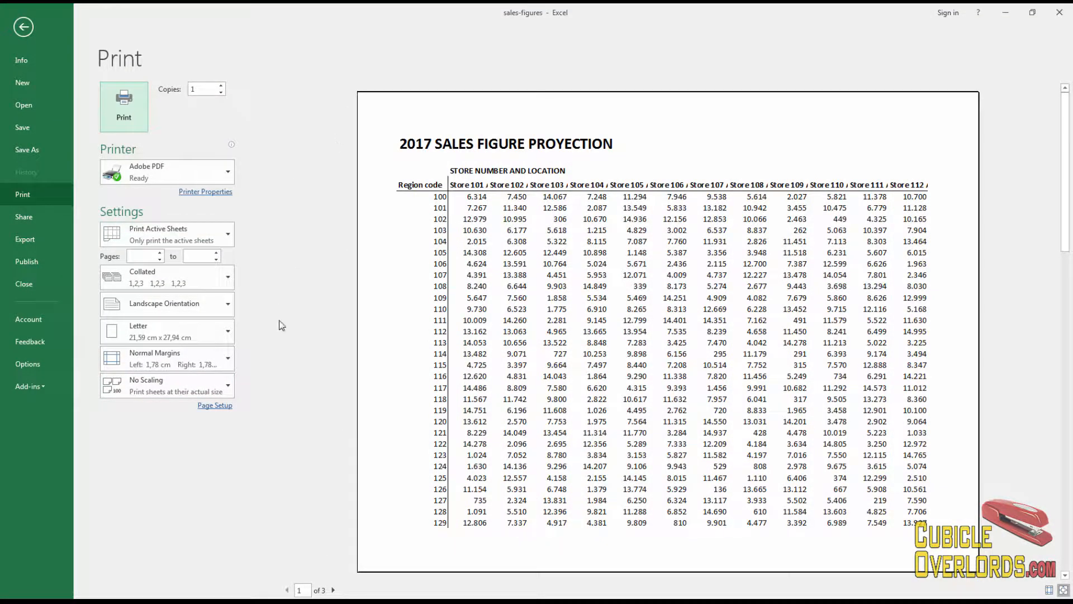
click(333, 590)
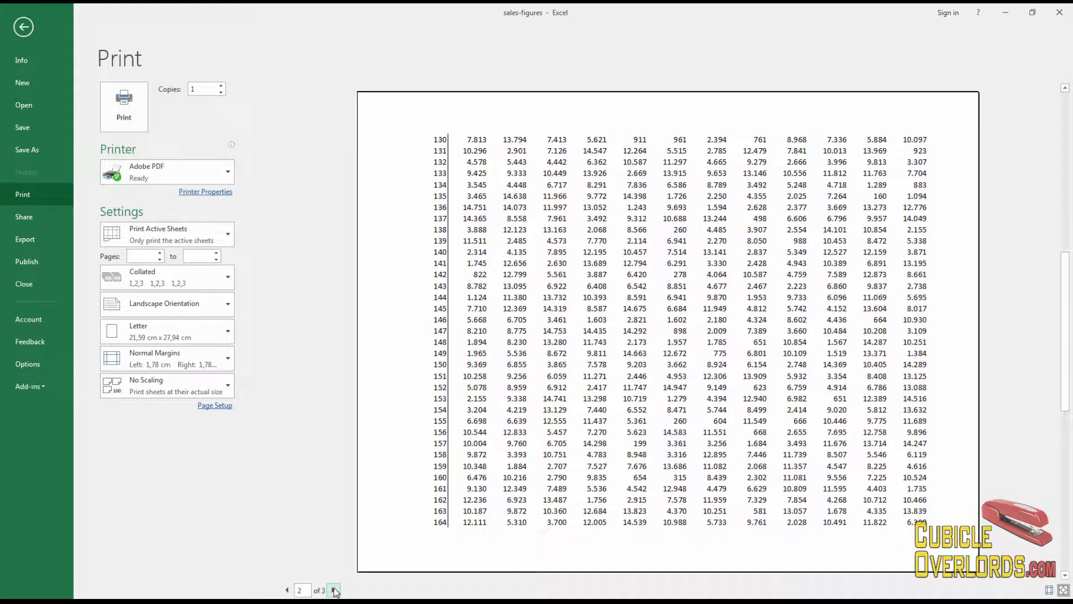
click(334, 590)
click(287, 590)
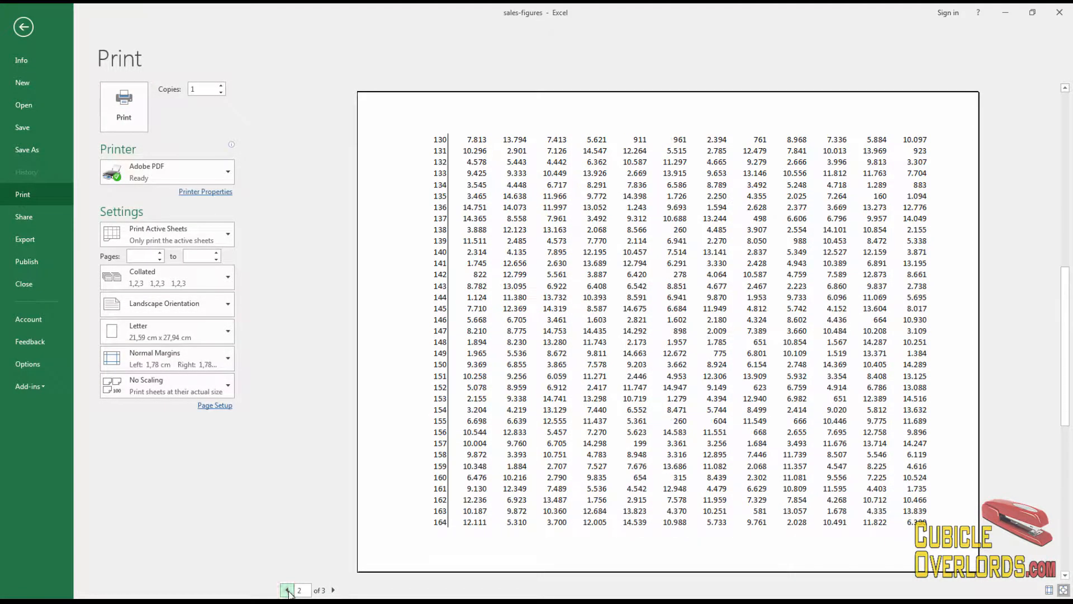
click(287, 589)
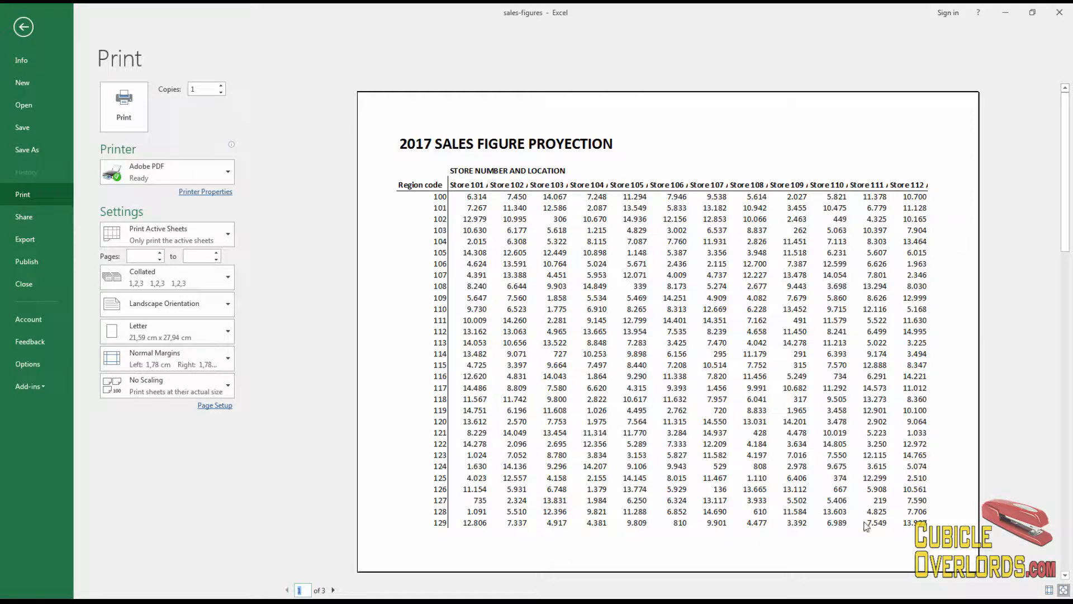
click(334, 590)
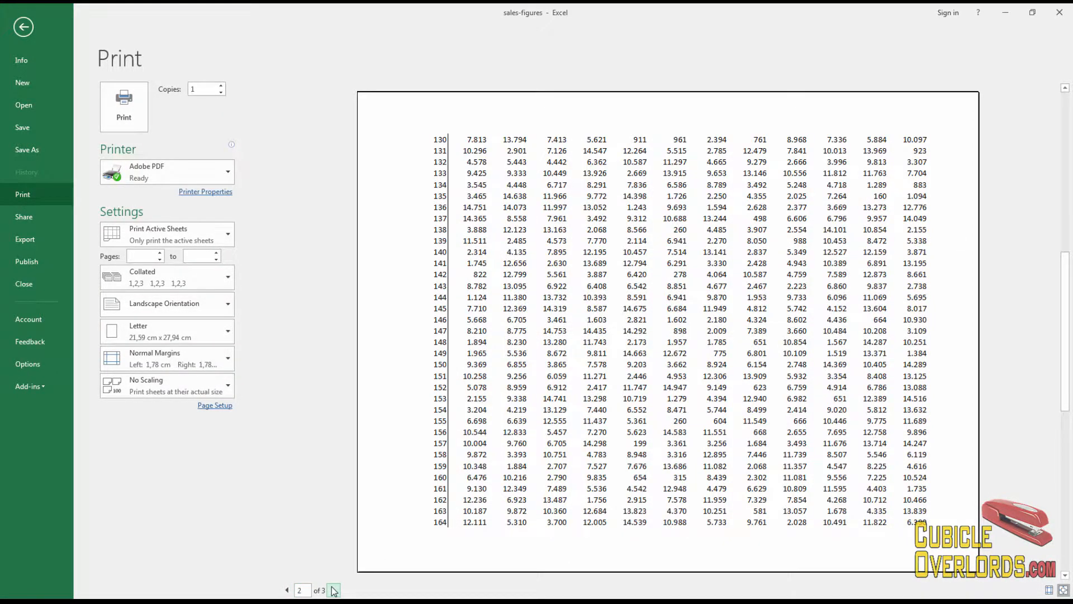
click(334, 590)
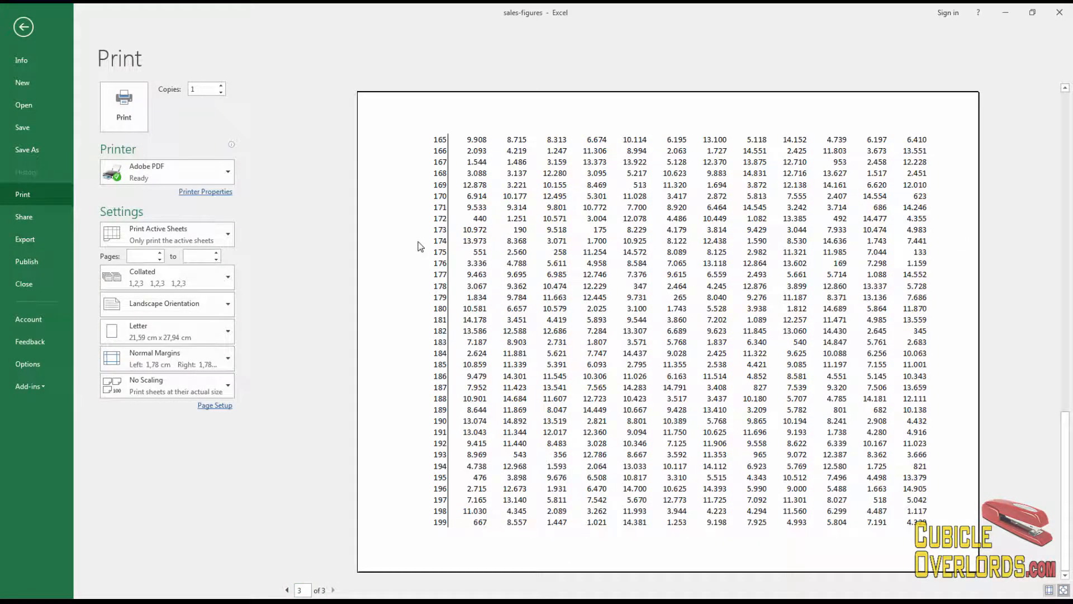
click(287, 590)
click(287, 590)
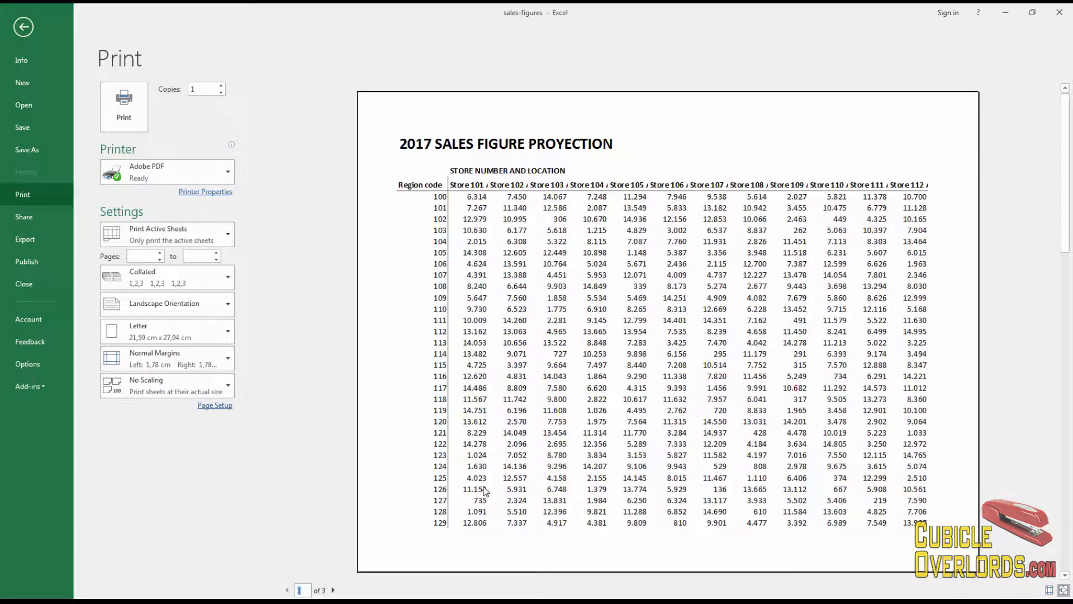
click(334, 590)
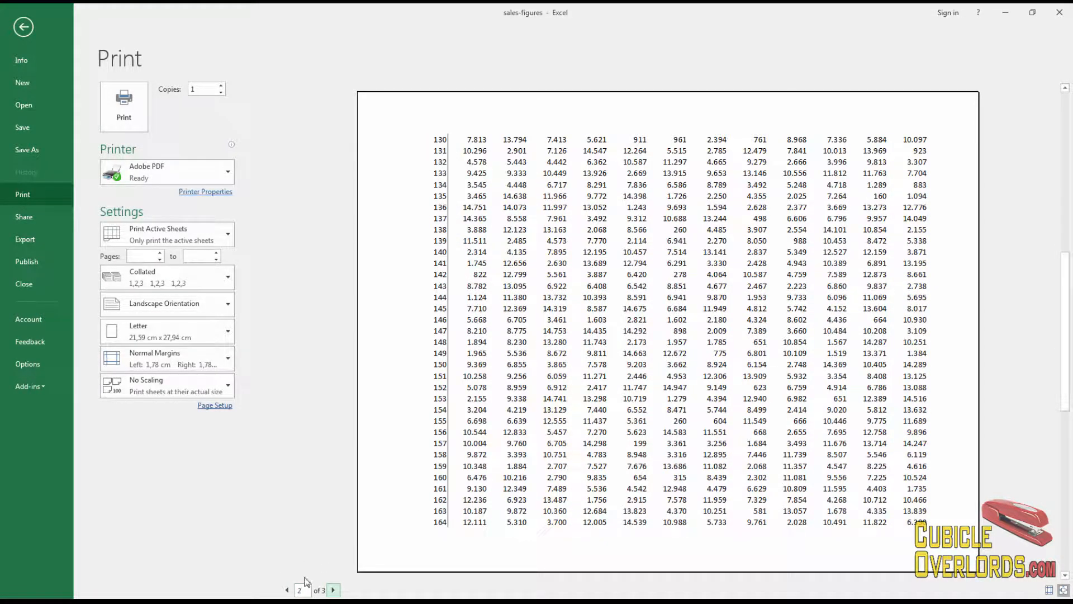
click(287, 590)
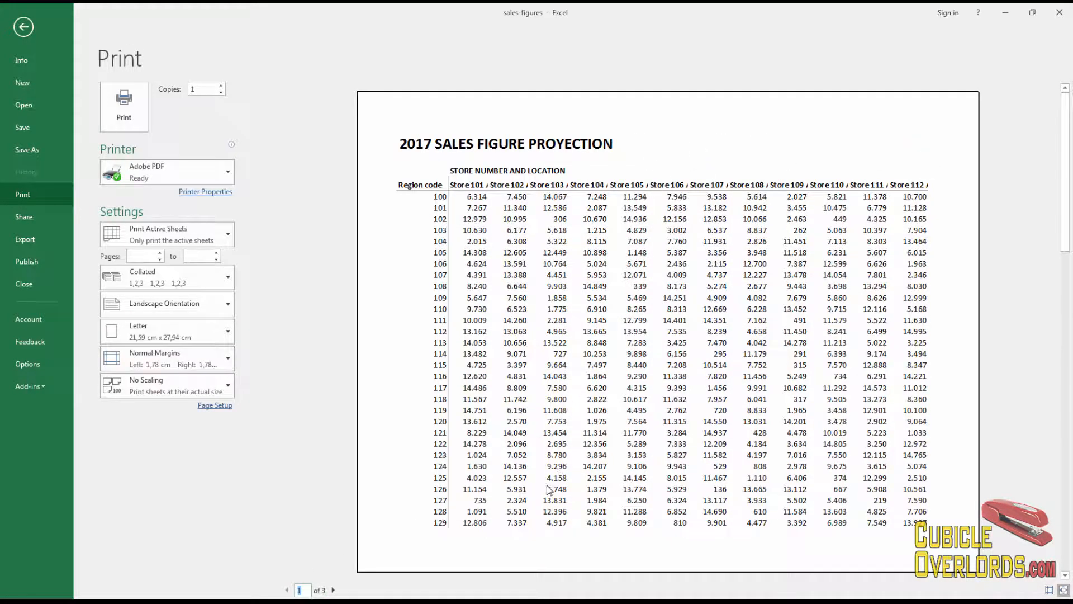
click(333, 589)
click(333, 589)
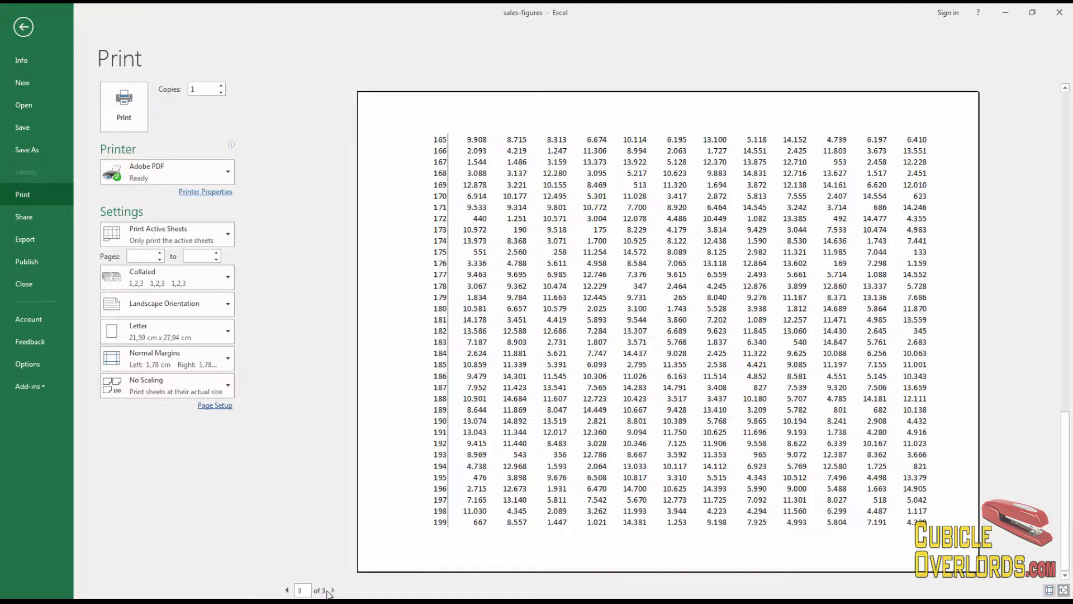
click(287, 590)
click(286, 590)
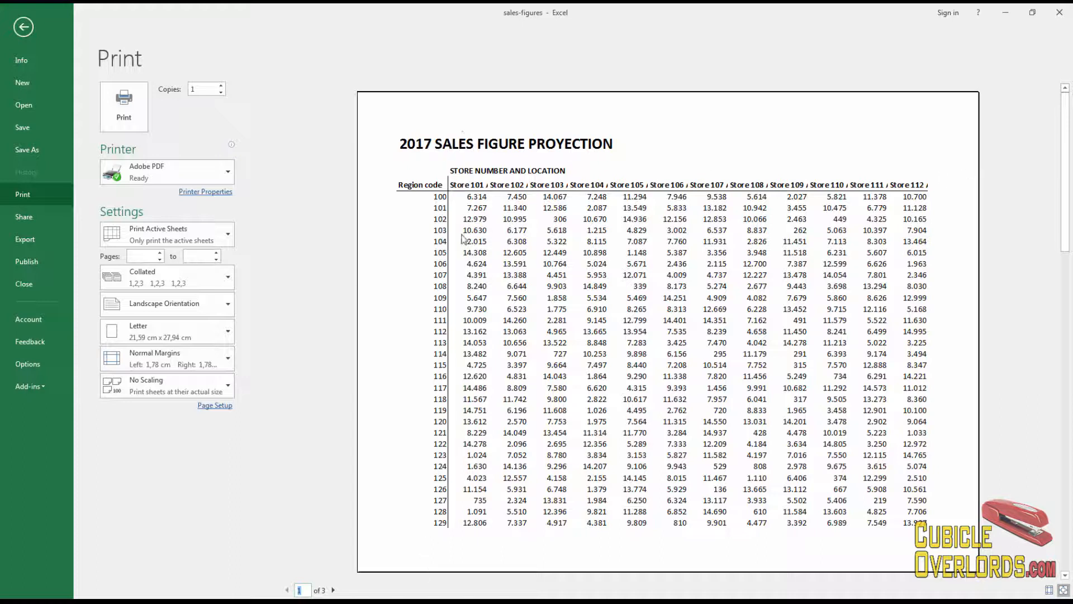
click(333, 590)
click(334, 590)
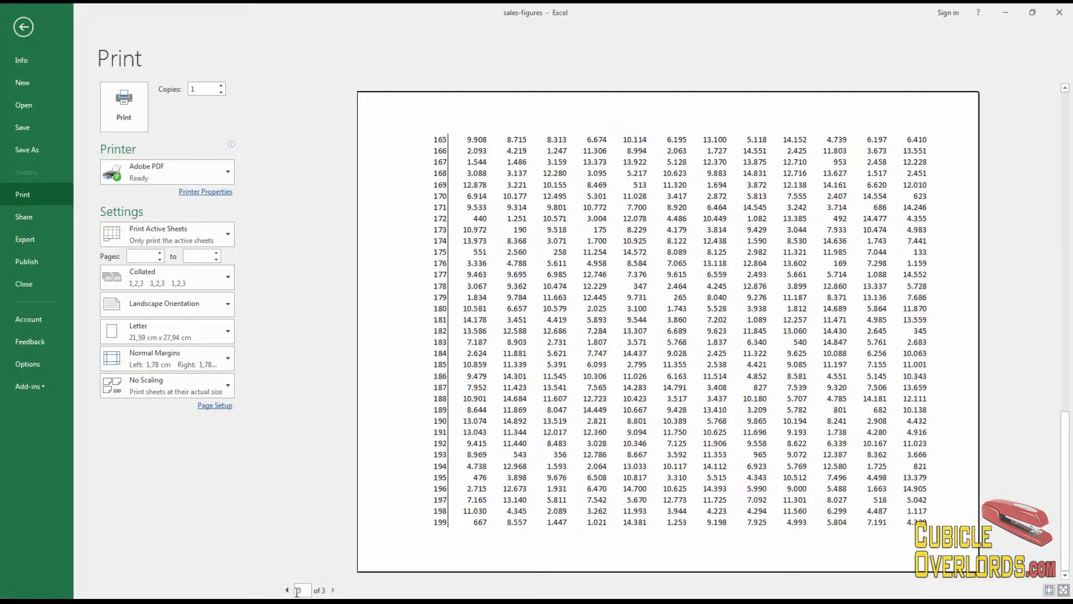
click(287, 590)
click(287, 591)
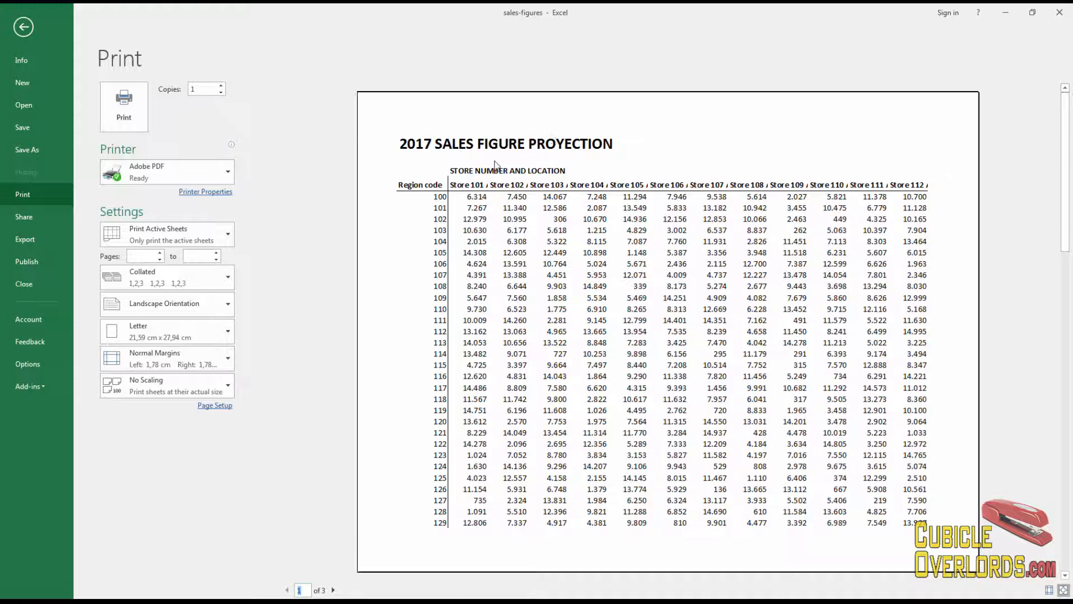
click(333, 590)
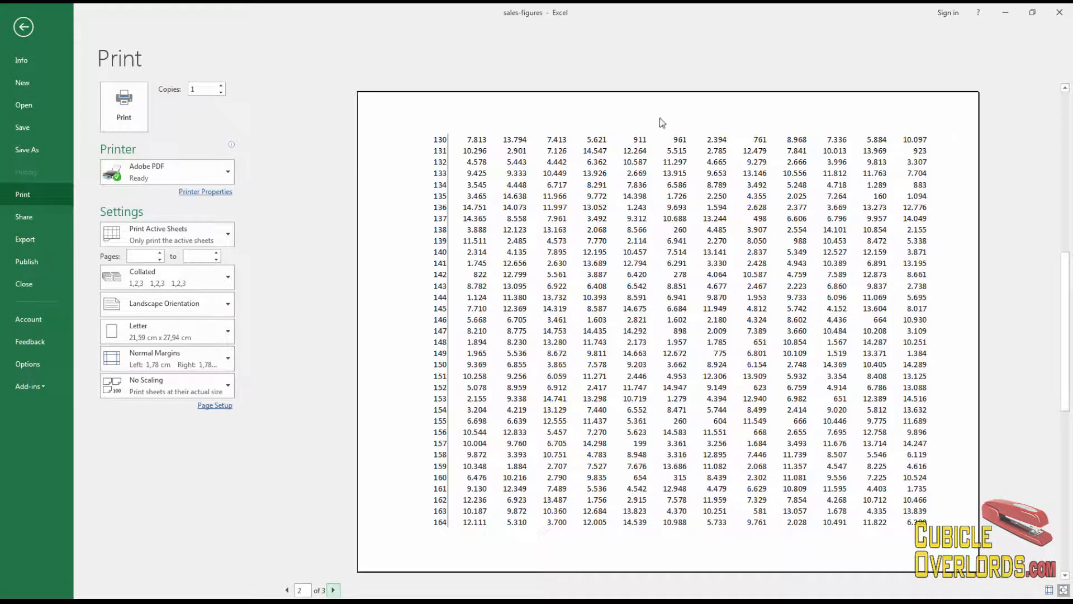
click(334, 589)
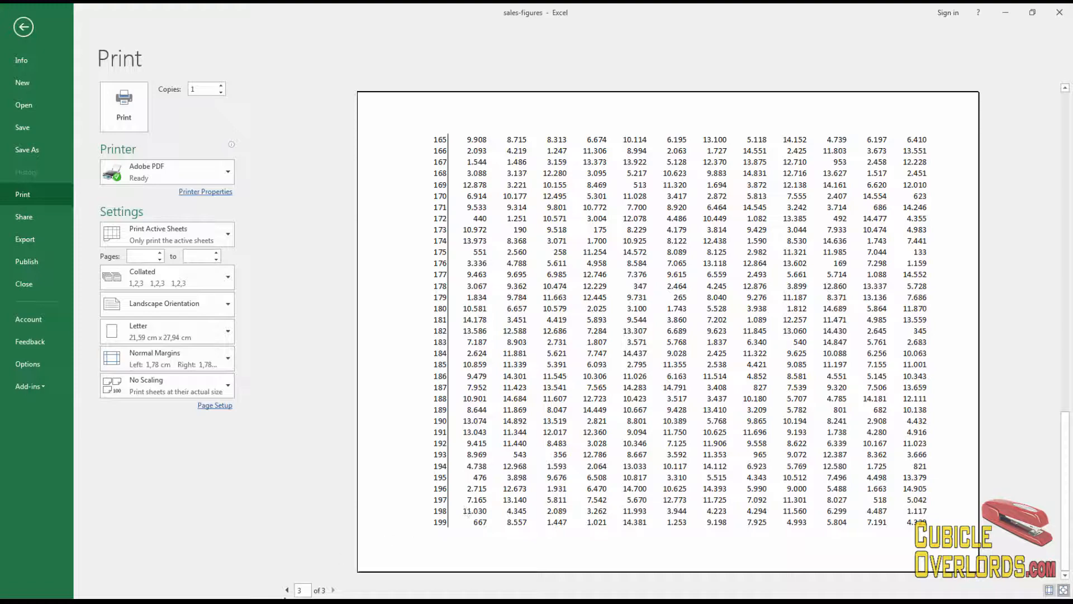
click(287, 589)
click(287, 590)
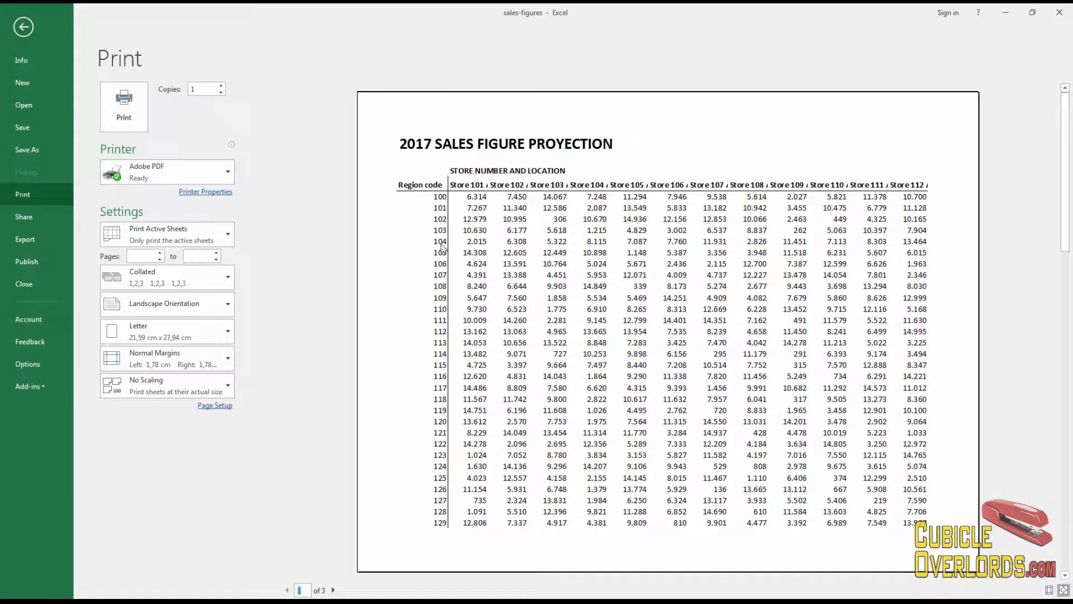
key(Escape)
Step: Return the worksheet to Normal view and bring up the page layout commands
click(484, 325)
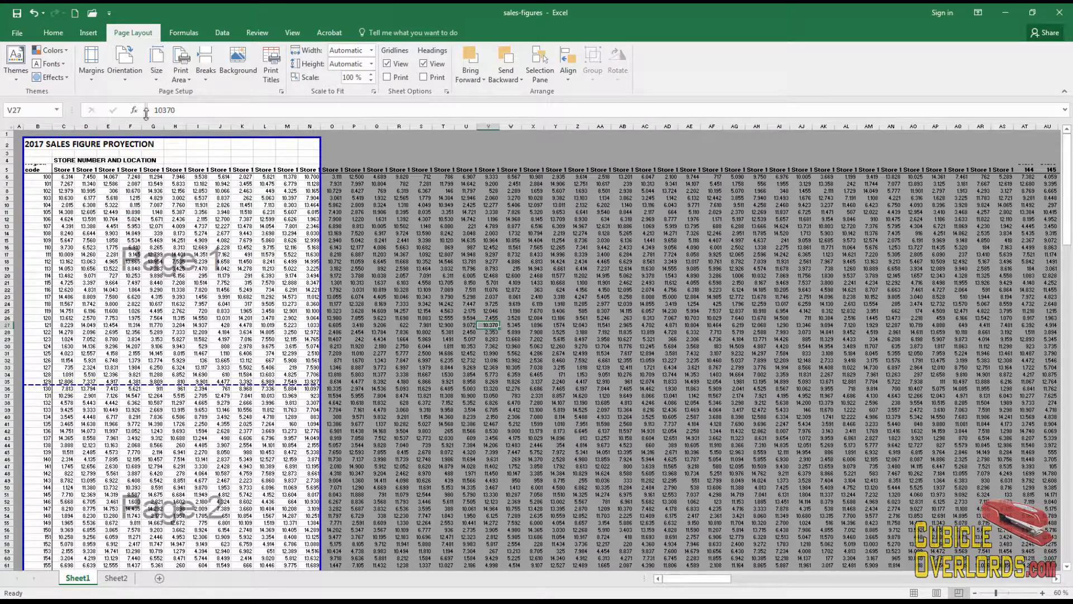
click(59, 36)
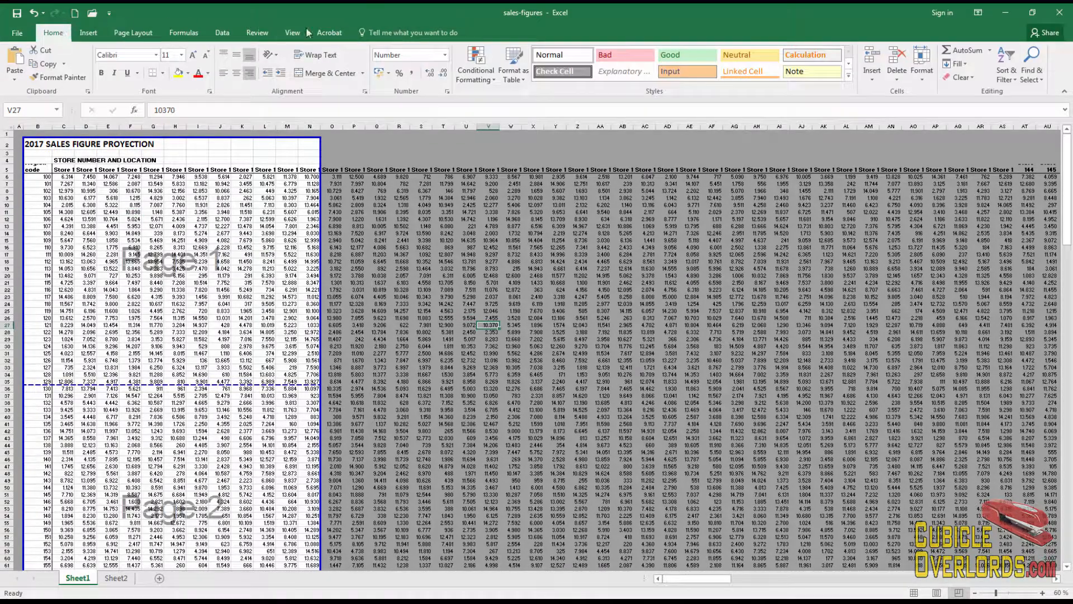
click(290, 34)
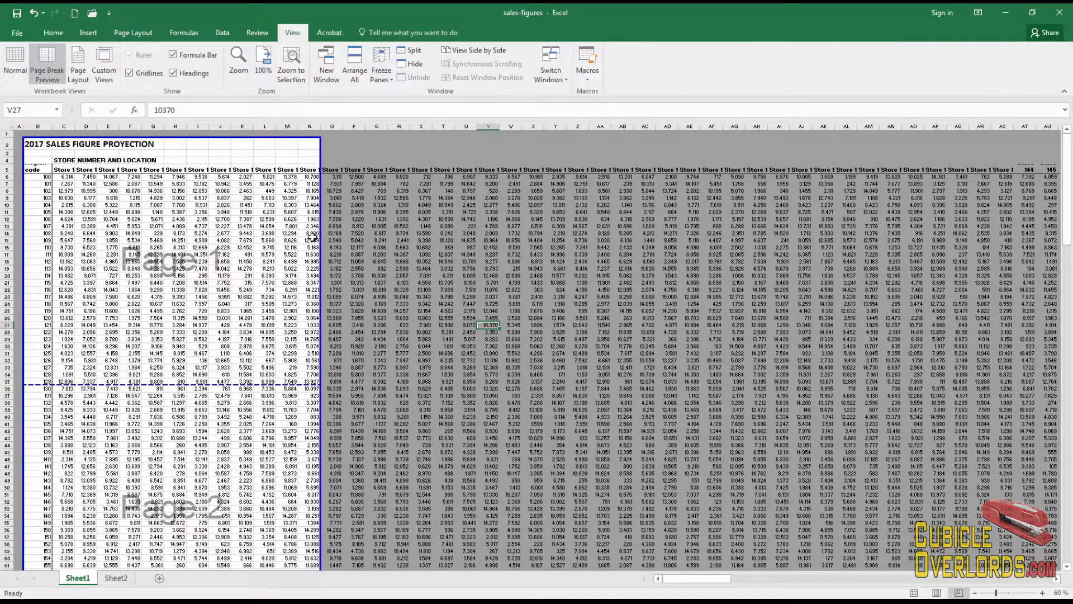
click(17, 61)
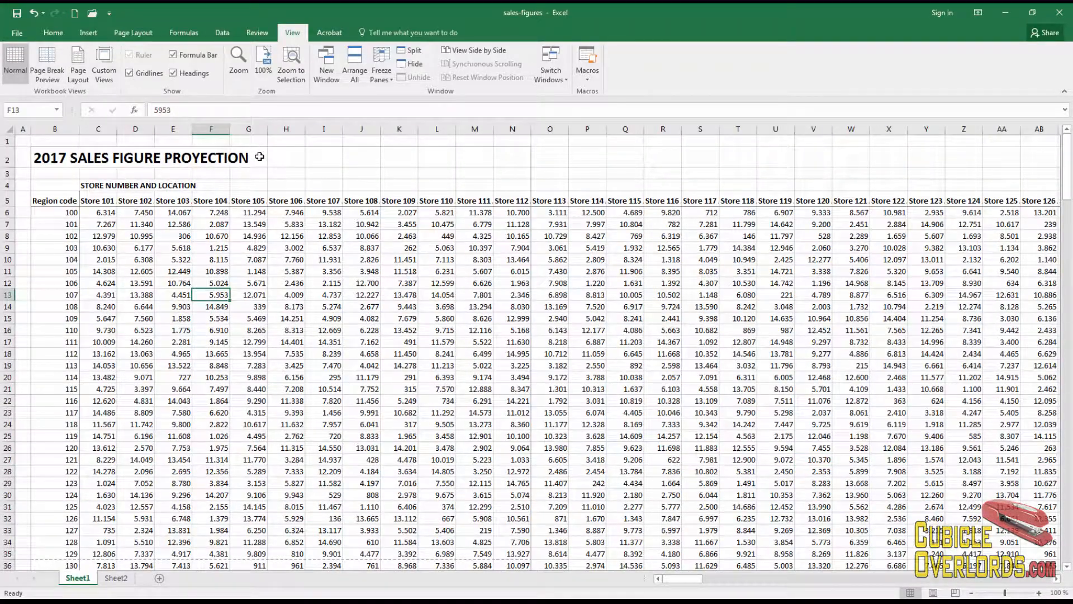
click(259, 157)
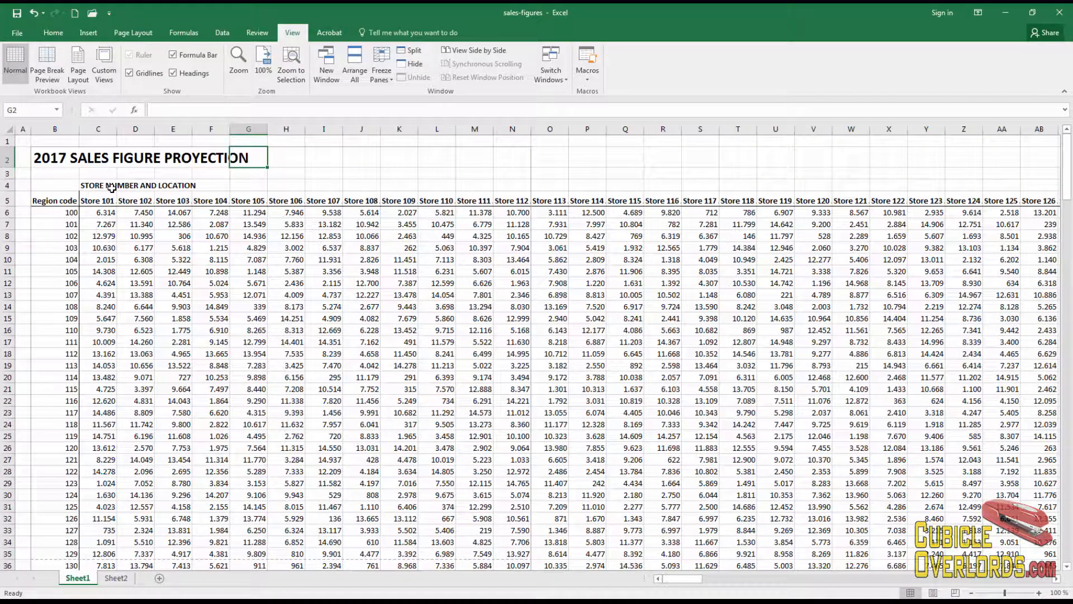
click(142, 38)
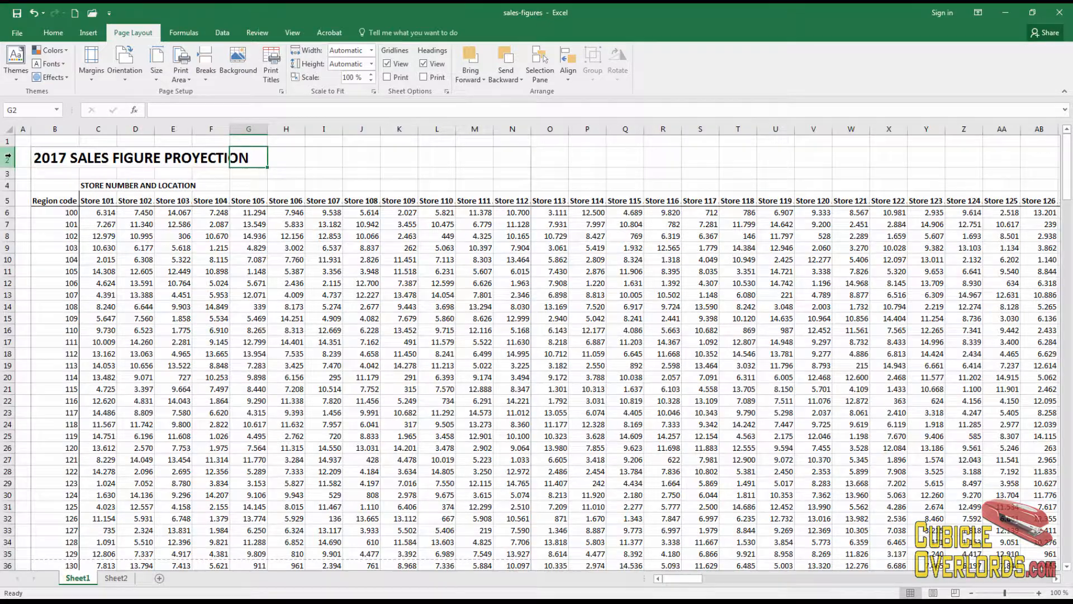
drag(8, 158, 8, 201)
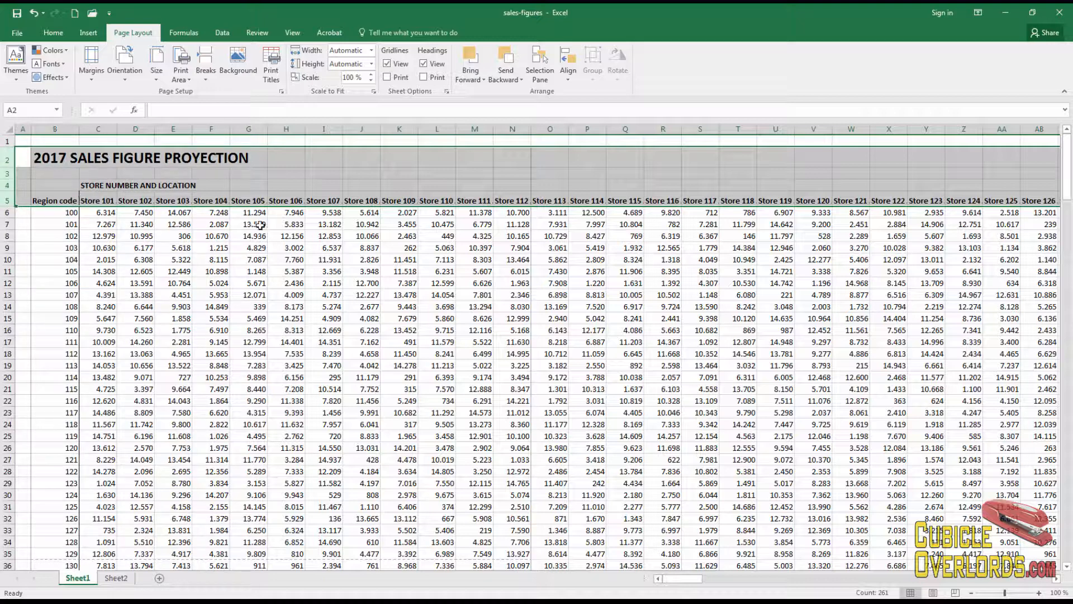
click(426, 332)
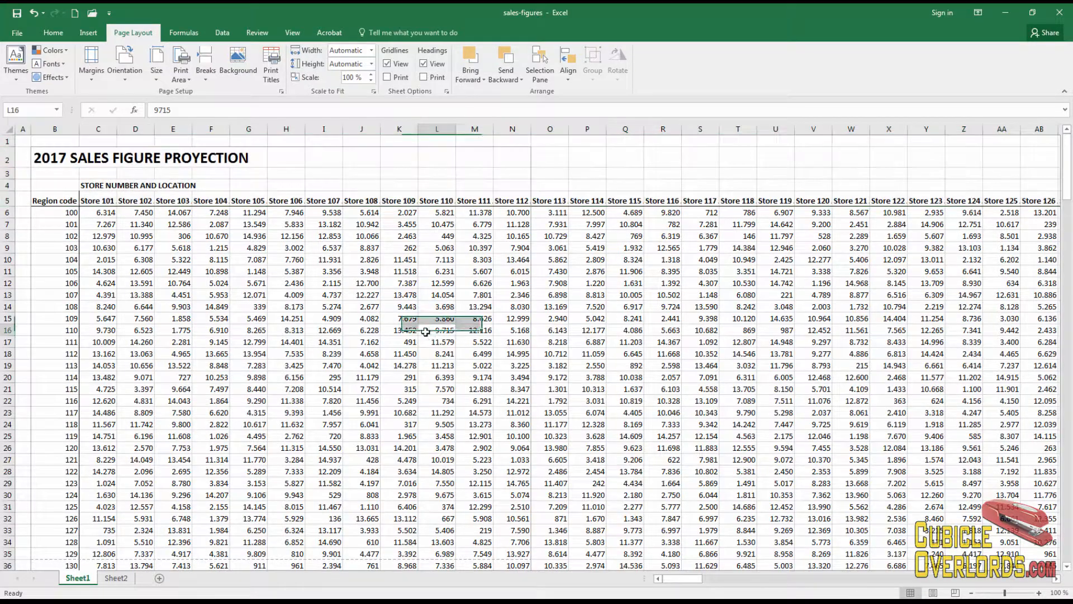
click(93, 187)
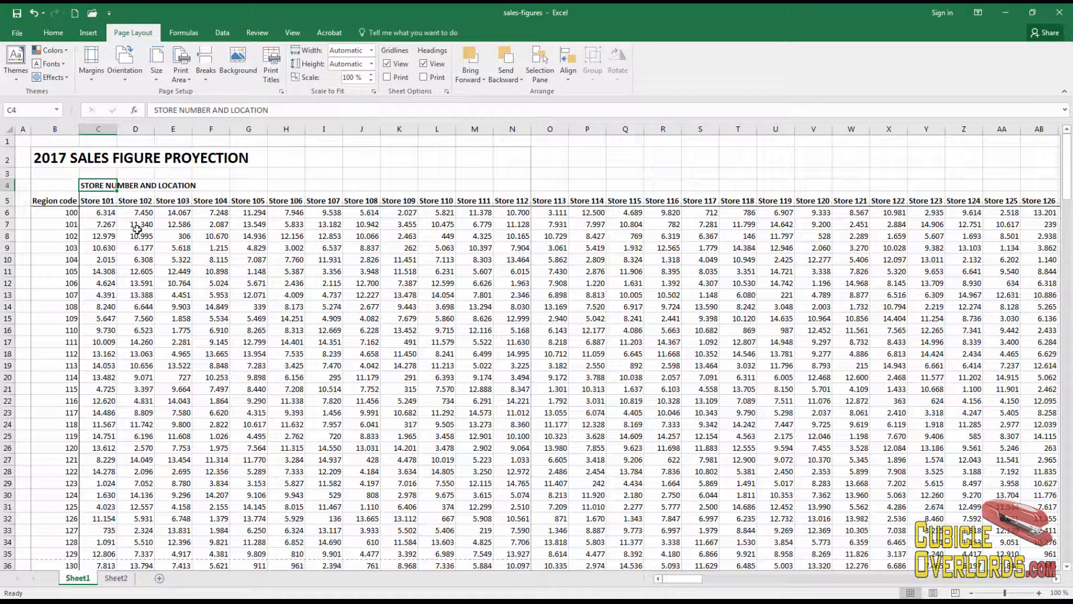
click(68, 175)
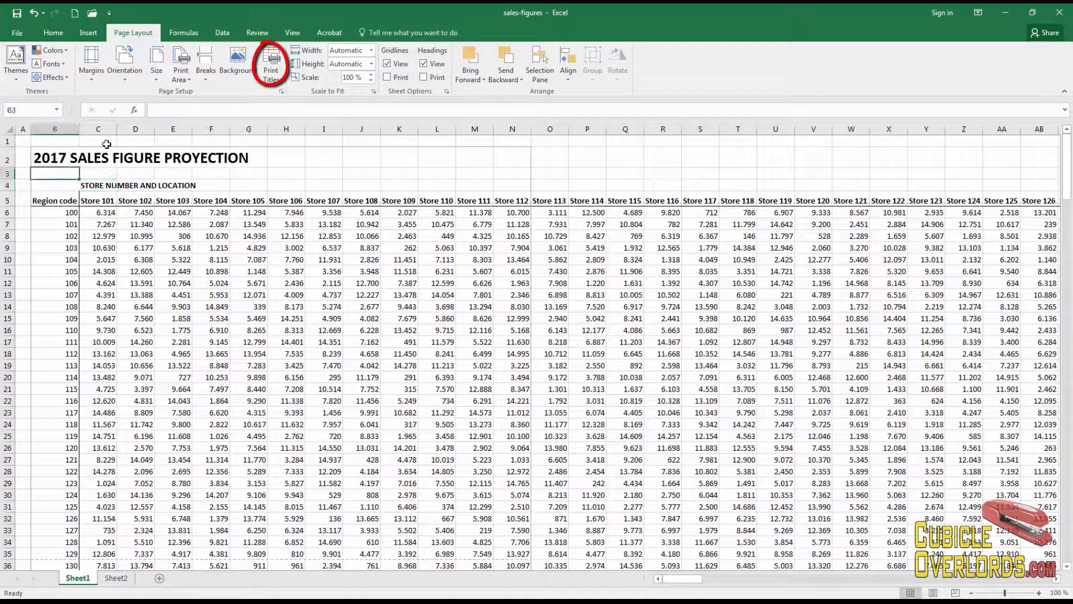
Step: Set the print titles so that rows 2 to 5 ($2:$5) repeat at the top of every printed page
click(272, 63)
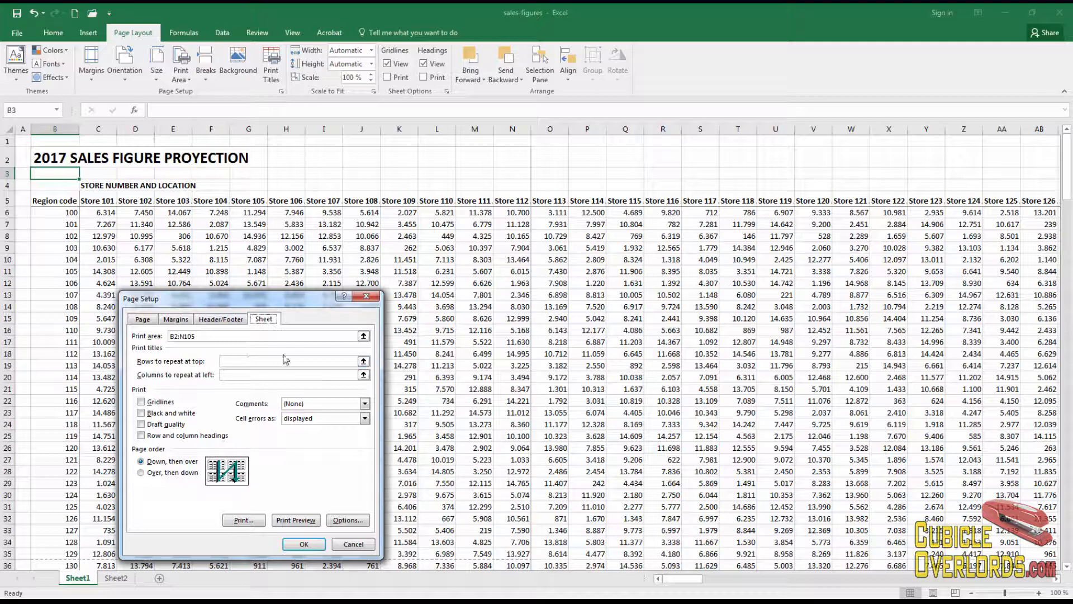
click(364, 361)
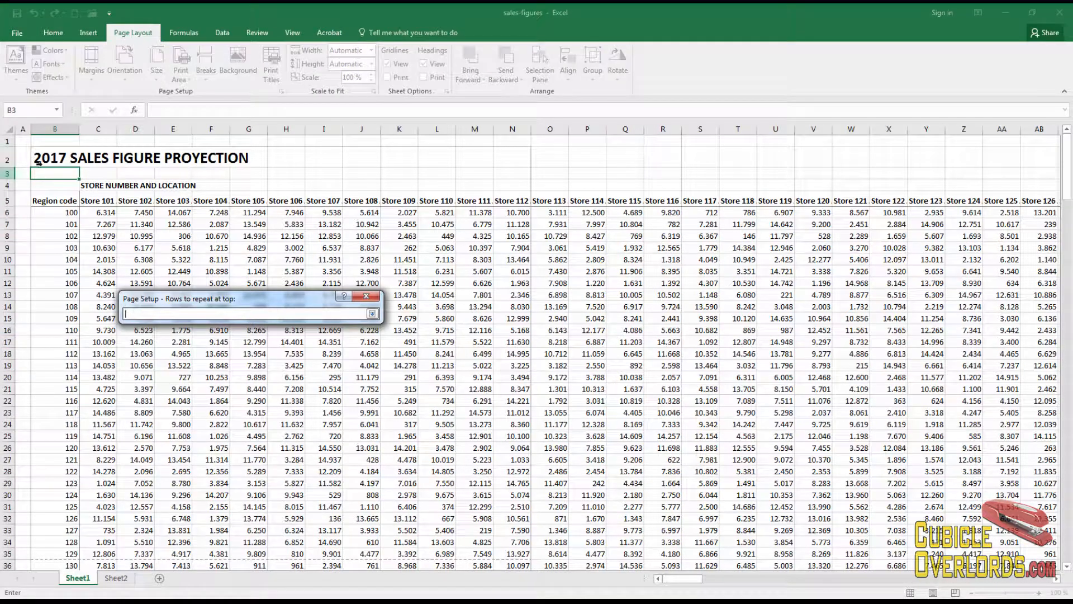
drag(7, 158, 8, 201)
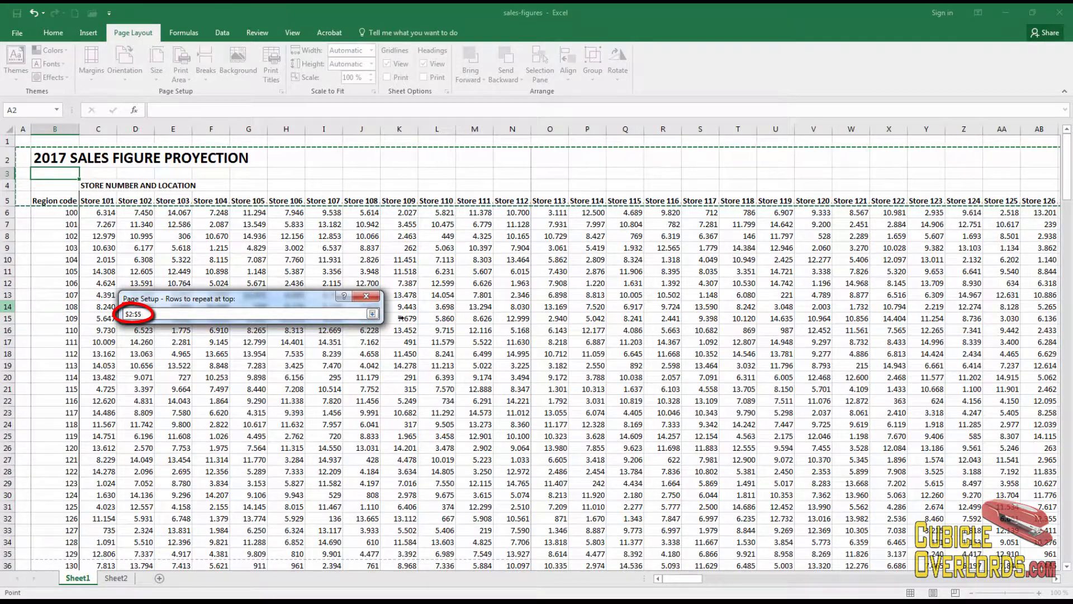
click(372, 314)
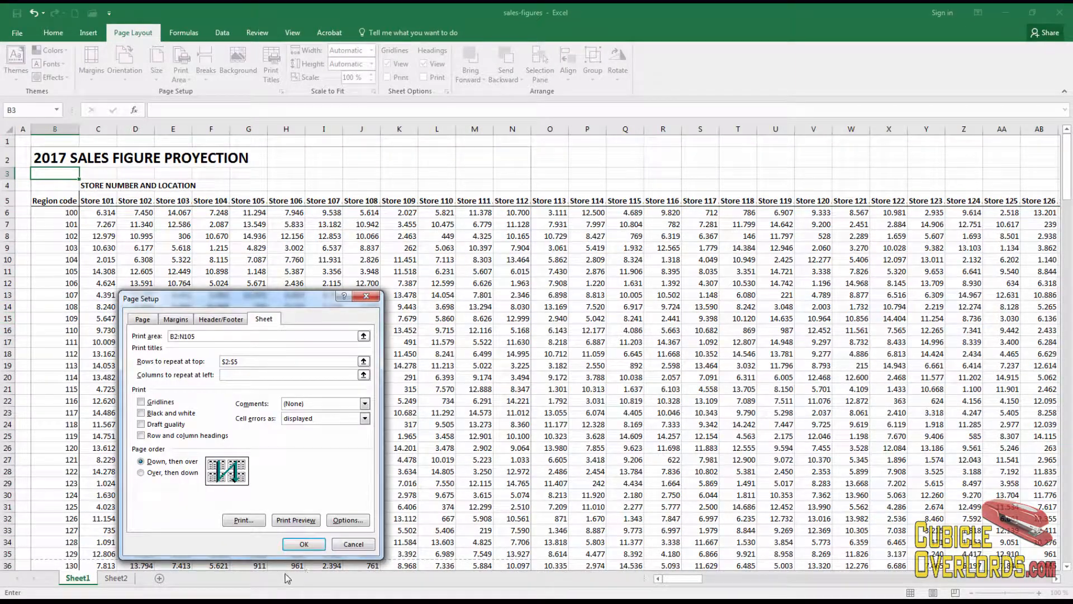
click(303, 543)
click(276, 304)
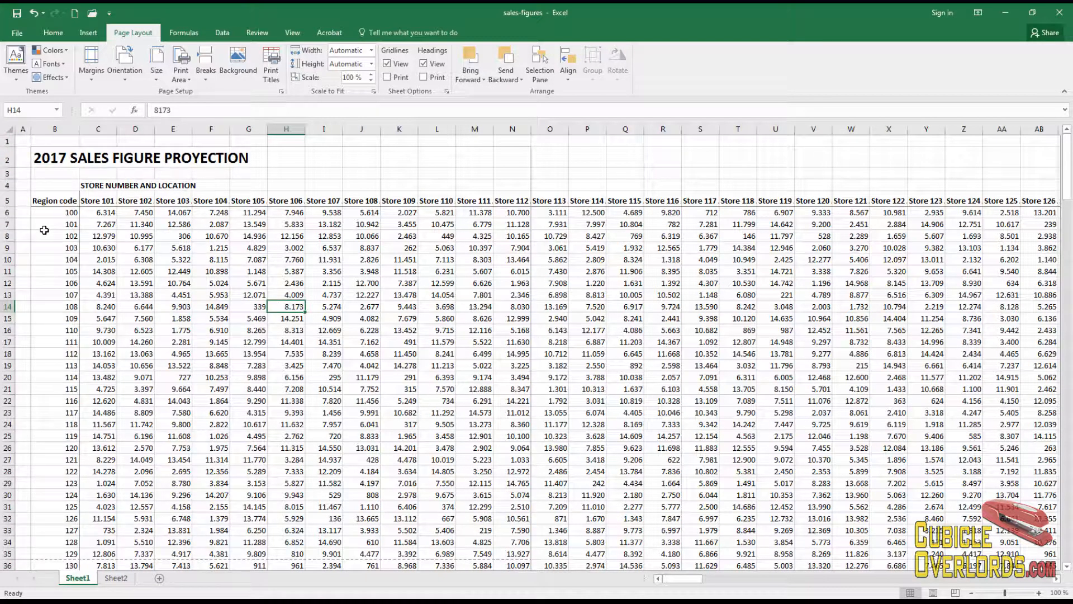
Step: Preview the printout and go through all four pages to check the title and store headings at the top of each
key(ctrl+p)
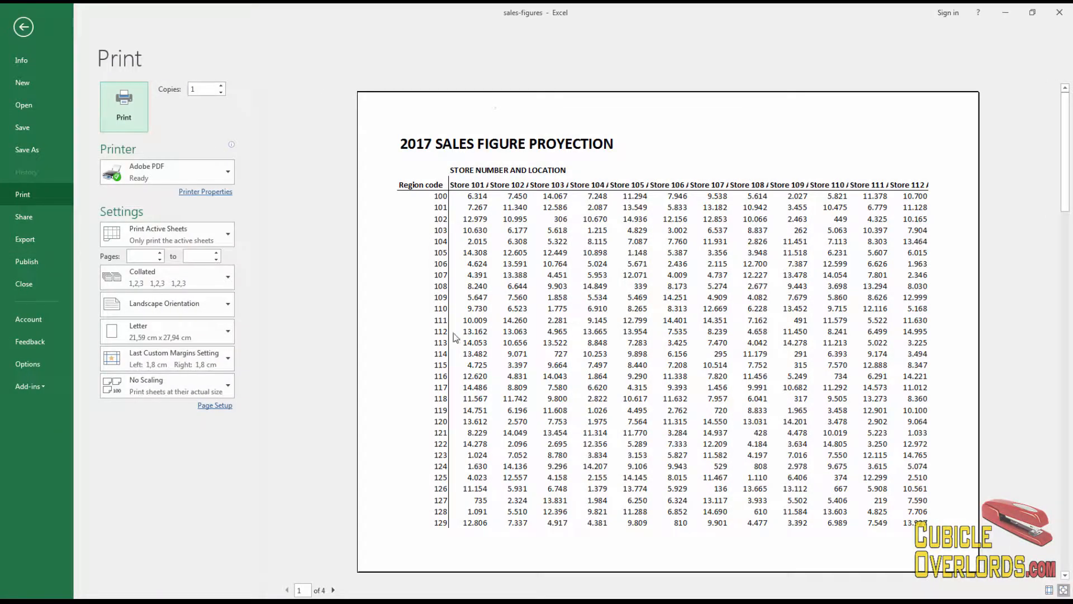
click(333, 590)
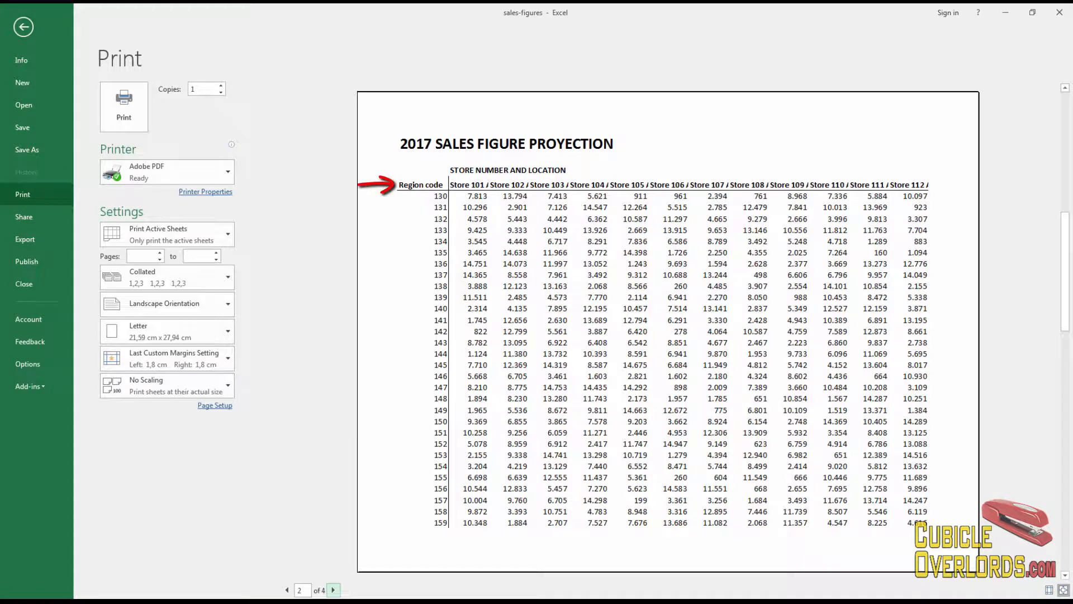
click(334, 590)
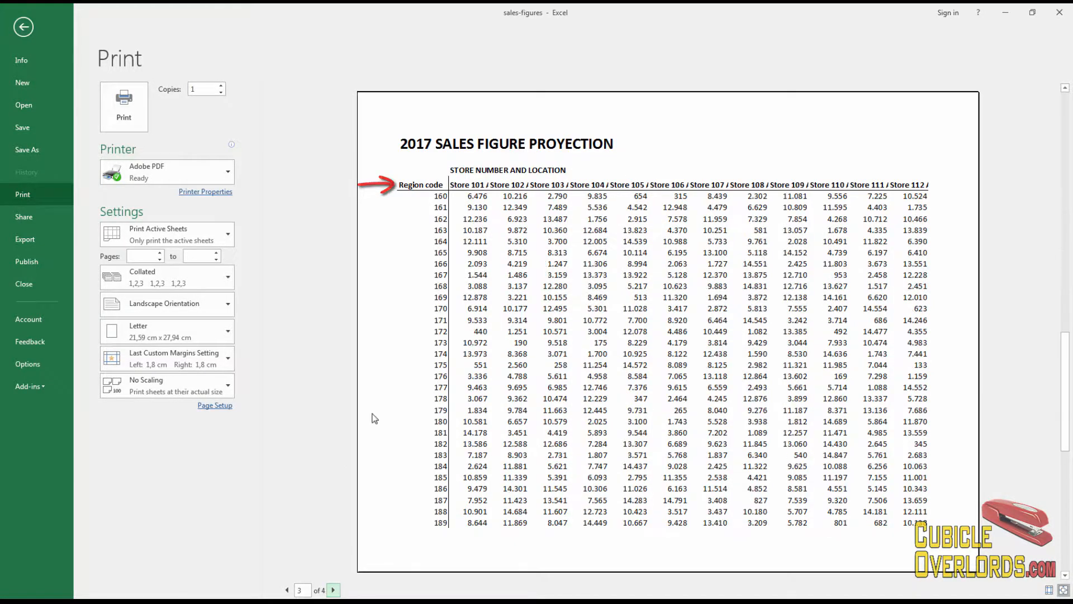
click(333, 589)
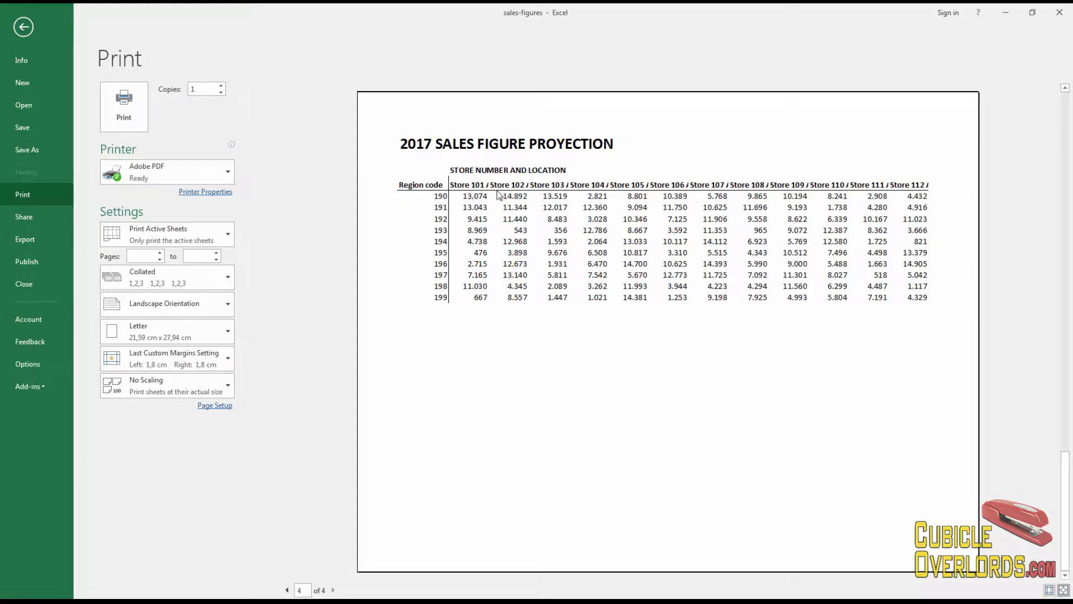
click(287, 589)
click(287, 589)
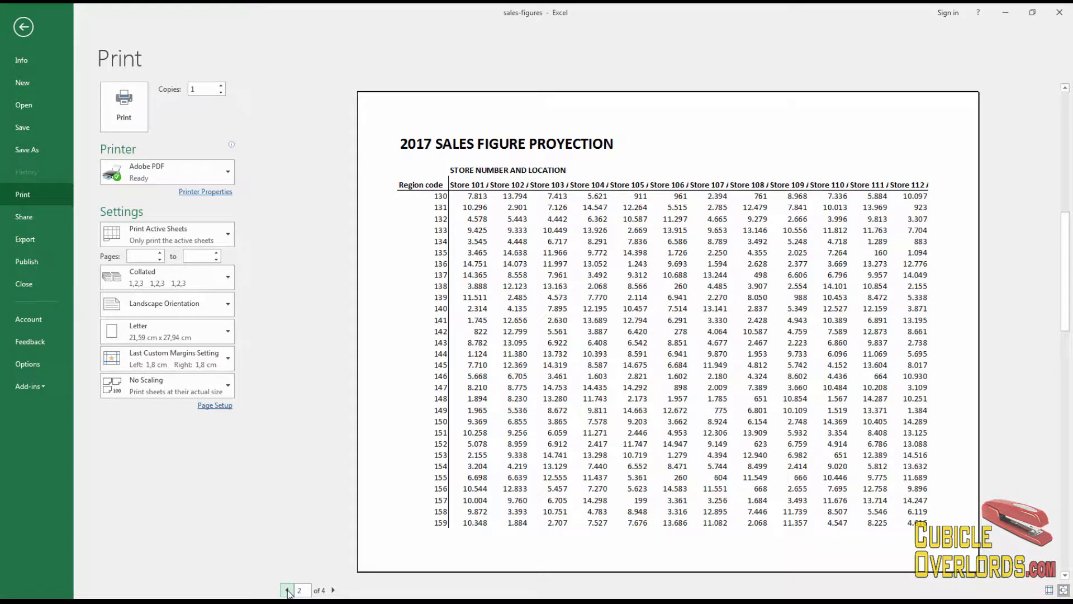
click(286, 589)
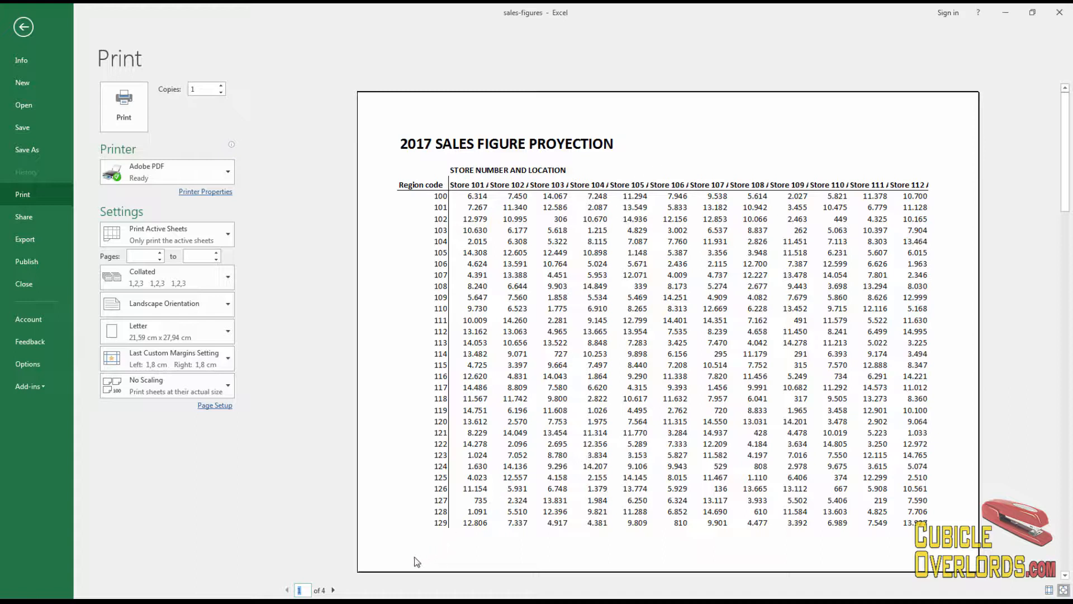
Step: Compare the repeated title and heading rows across the preview pages once more and return to the worksheet
click(334, 590)
click(333, 590)
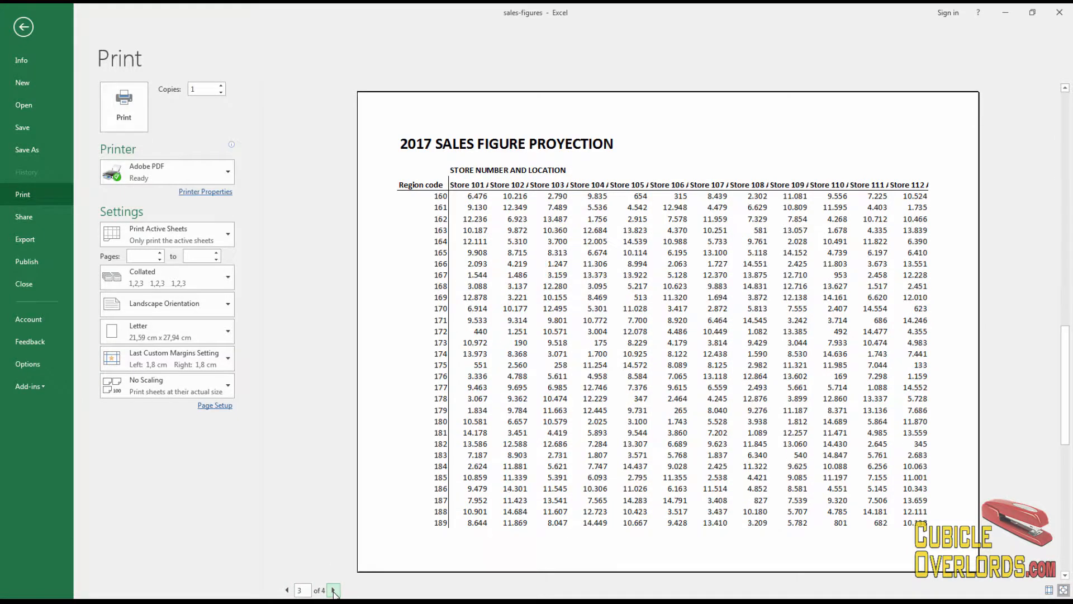
click(334, 590)
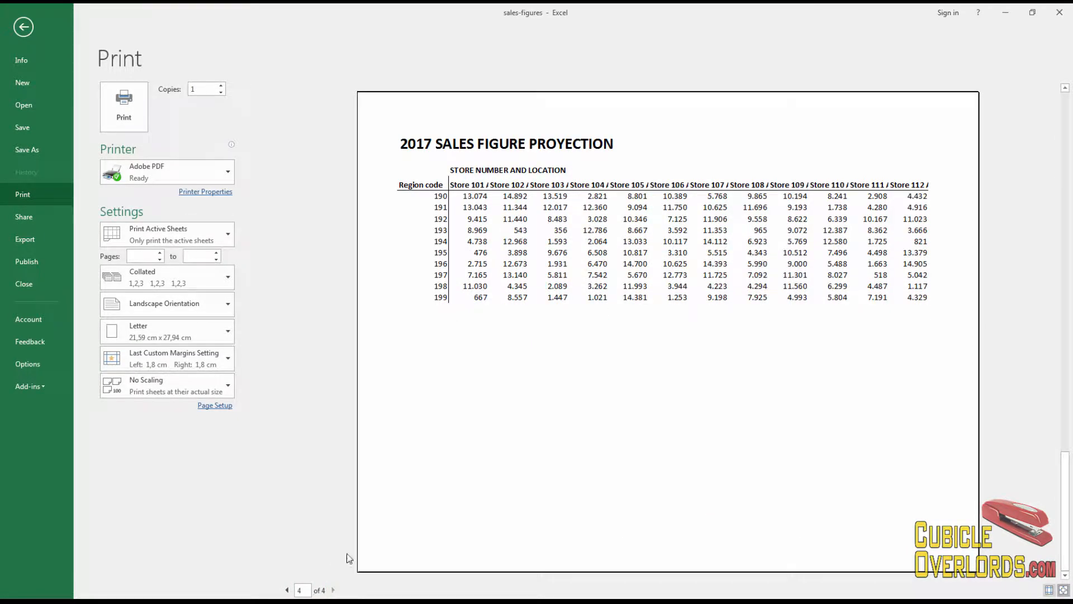
click(287, 590)
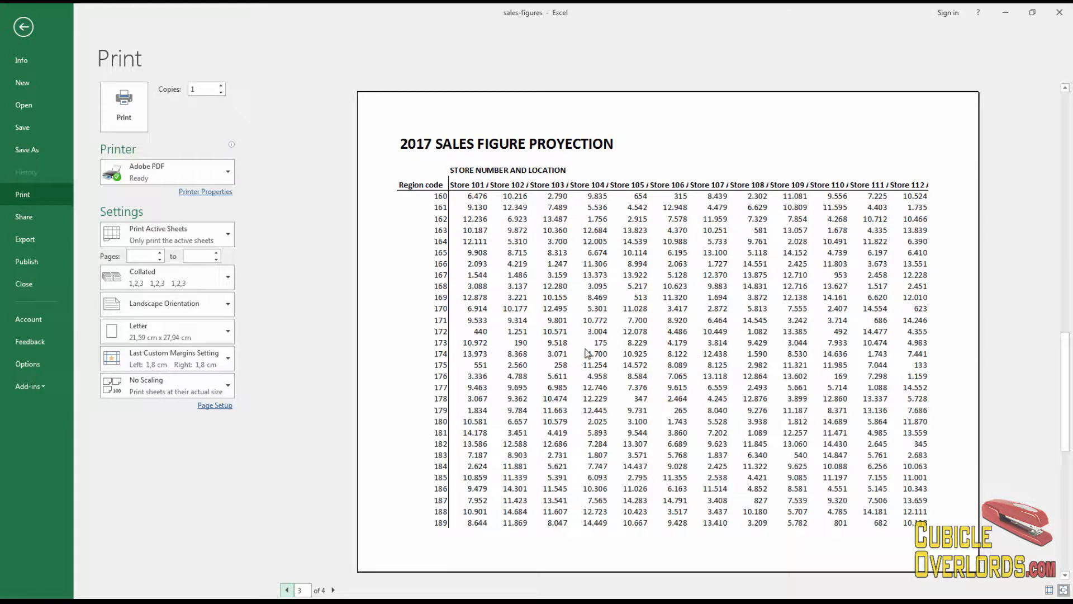
click(757, 348)
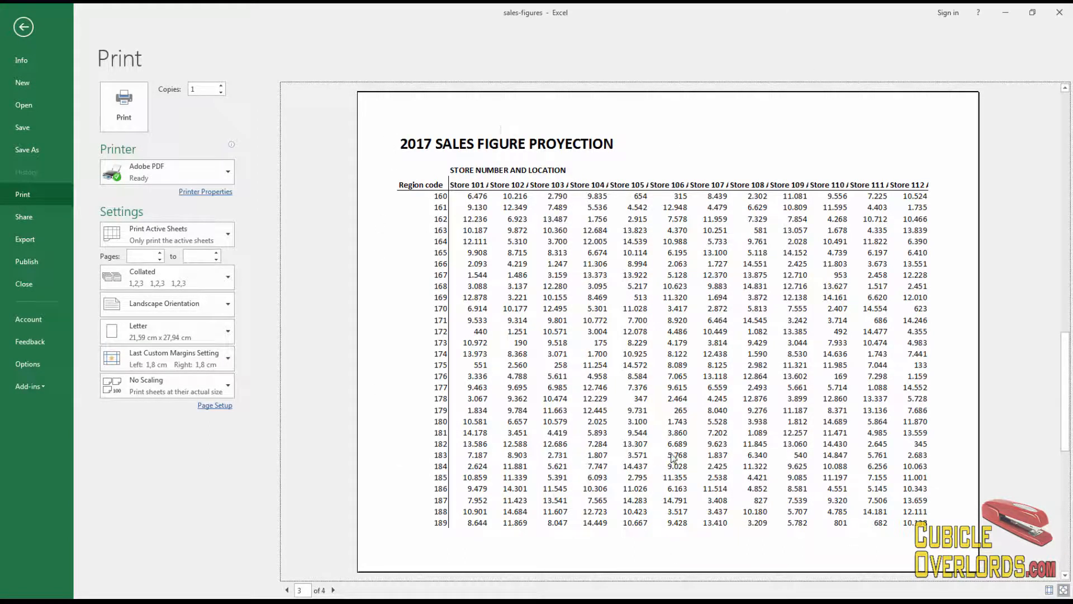
click(333, 591)
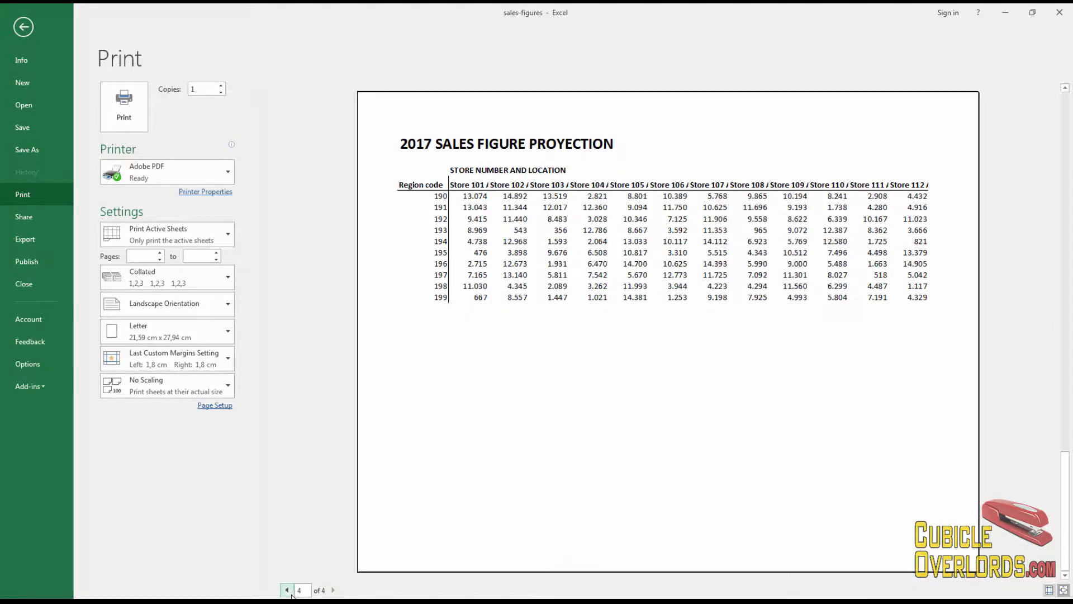
click(287, 590)
click(287, 590)
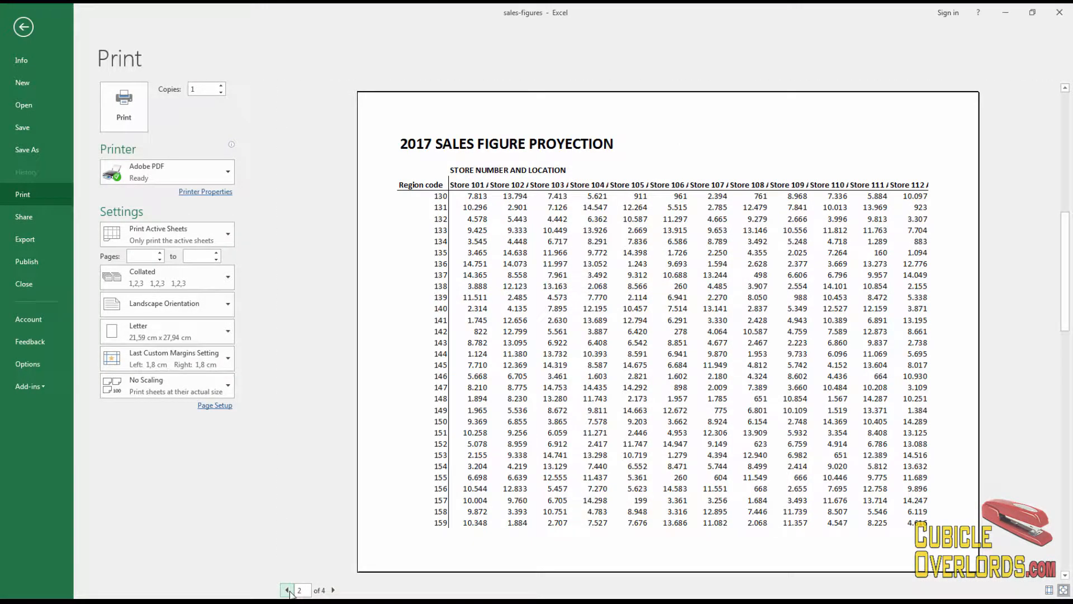
click(287, 590)
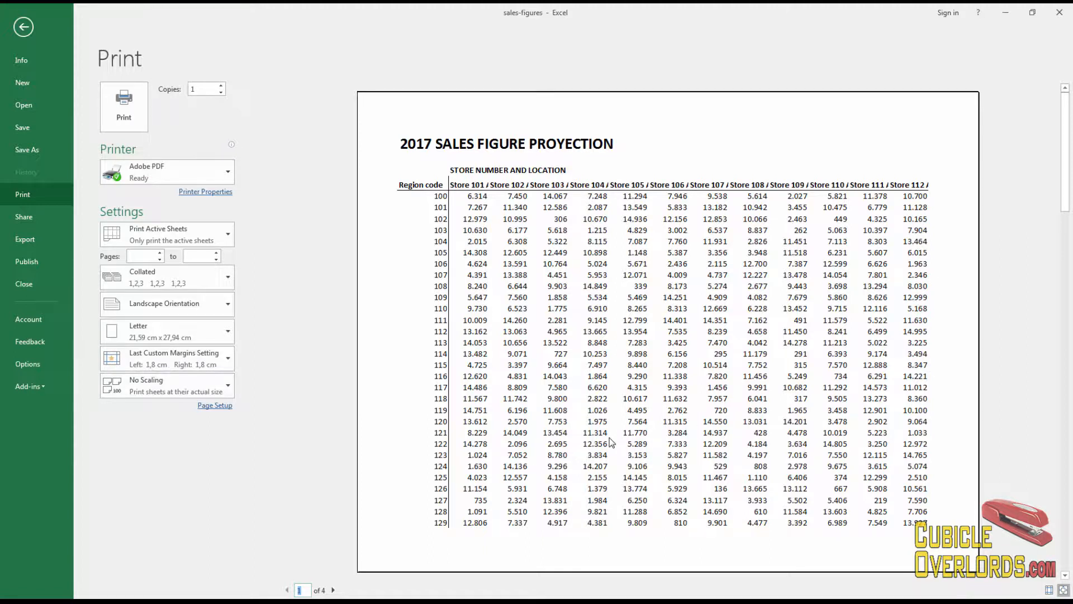
key(Escape)
Step: Review the range set for the rows to repeat at top in the print titles settings
click(309, 306)
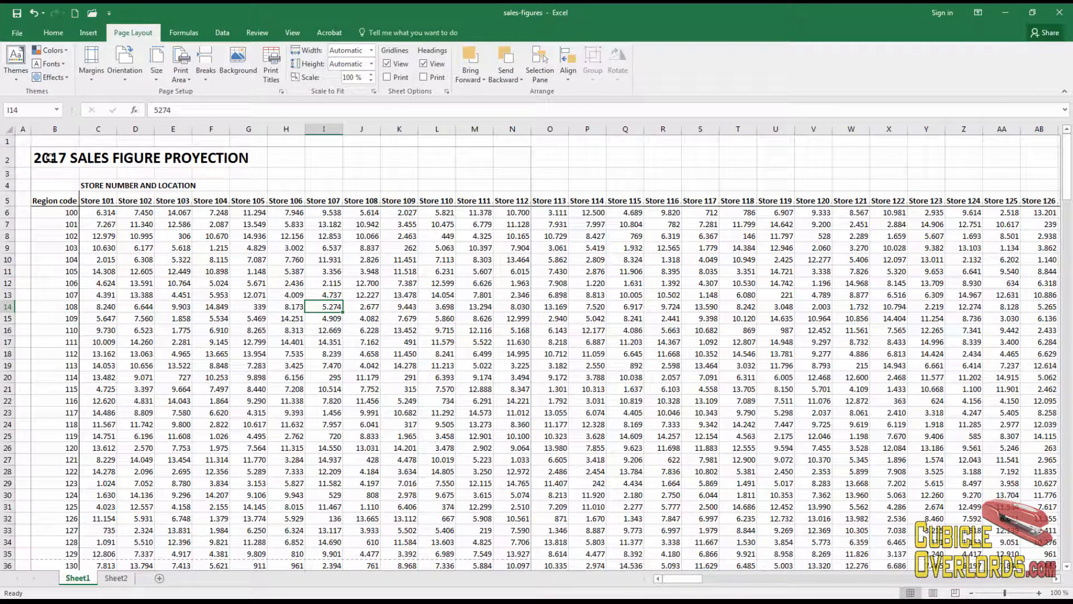
click(271, 66)
click(363, 361)
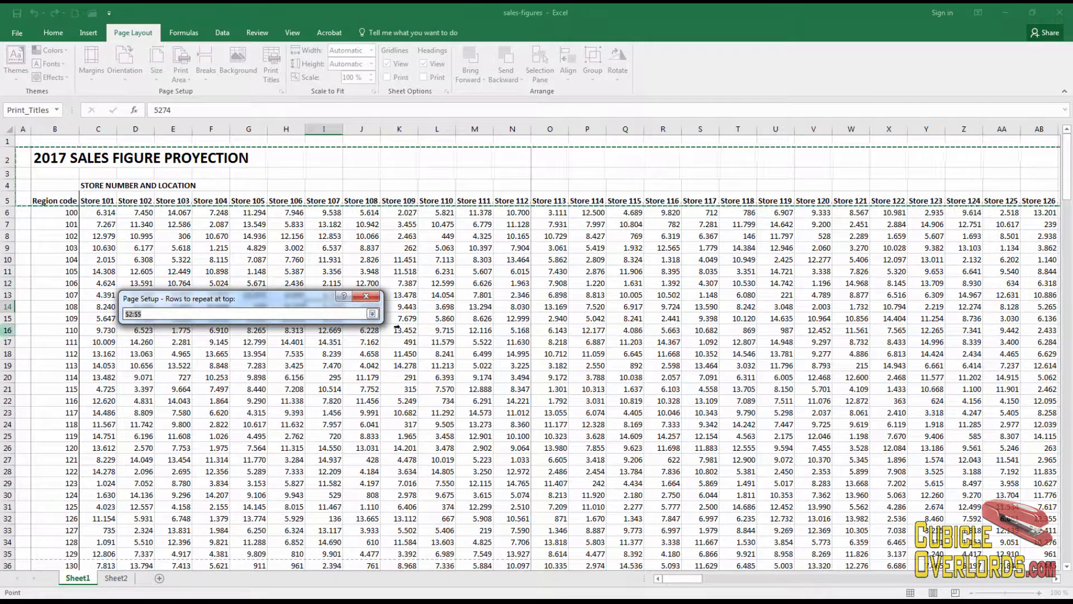
click(372, 313)
click(303, 544)
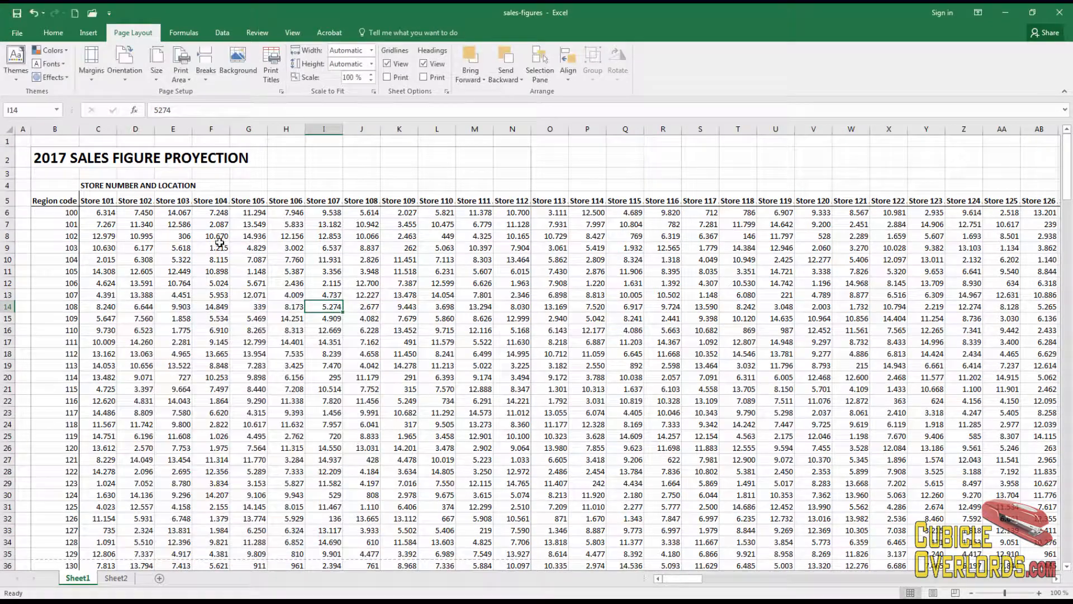
click(199, 250)
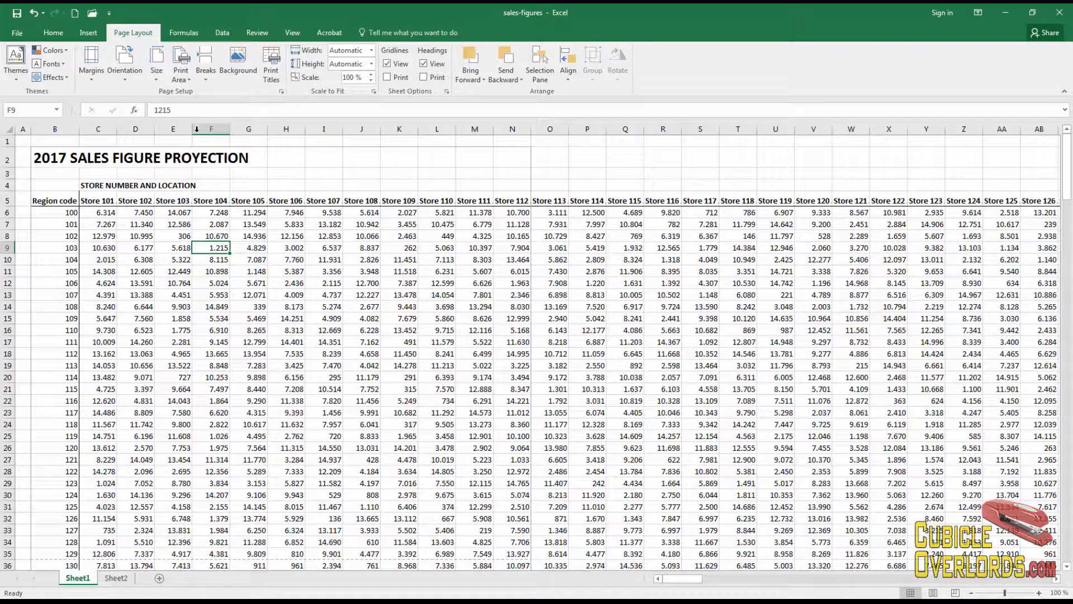
Step: Set the print titles so that column B ($B:$B) repeats at the left of every printed page
click(271, 65)
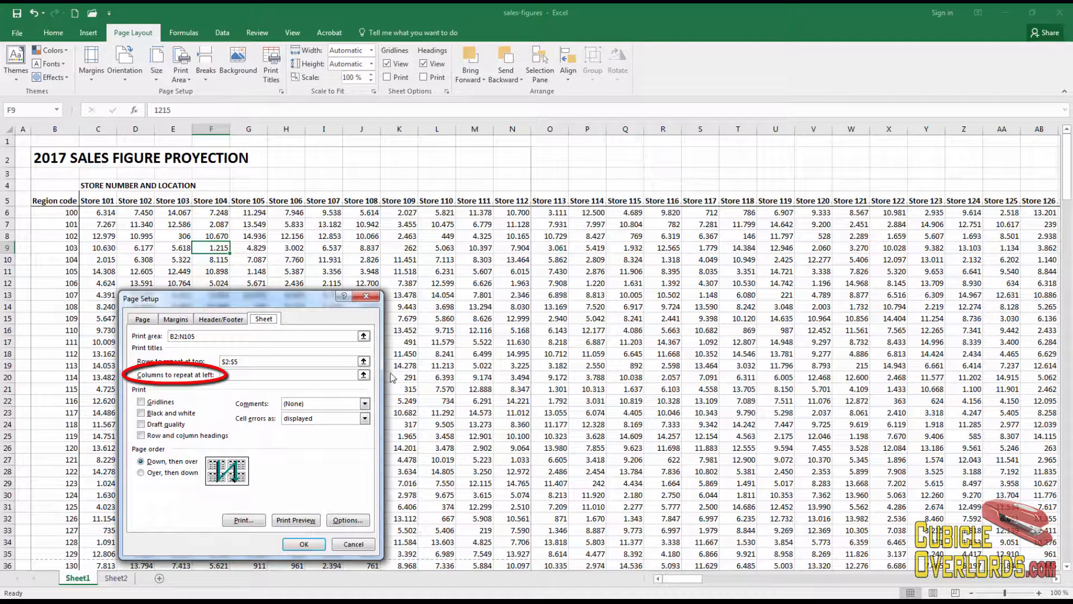
click(363, 375)
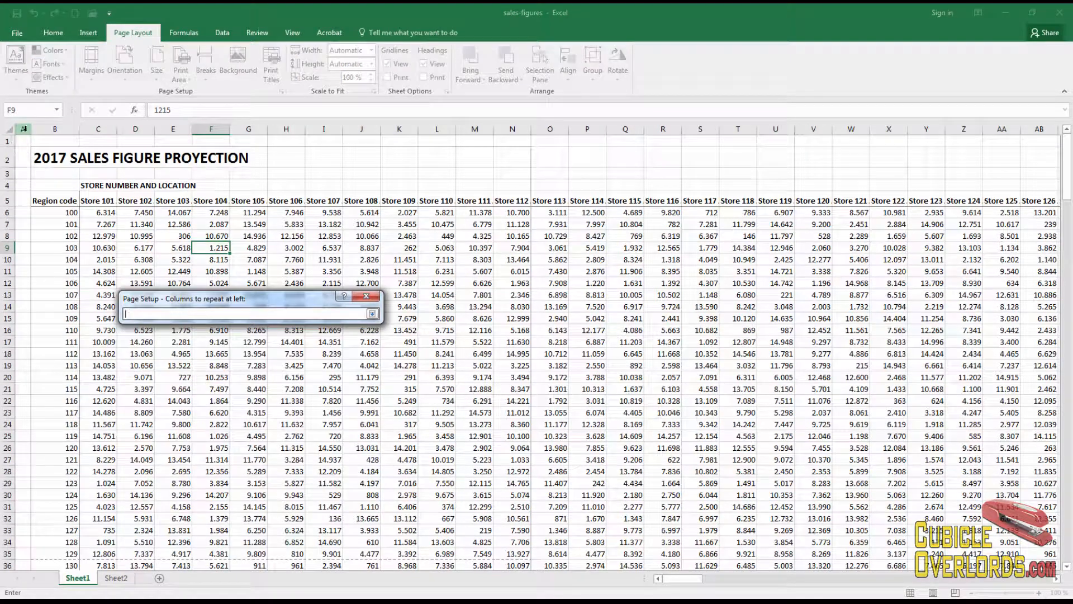
click(55, 128)
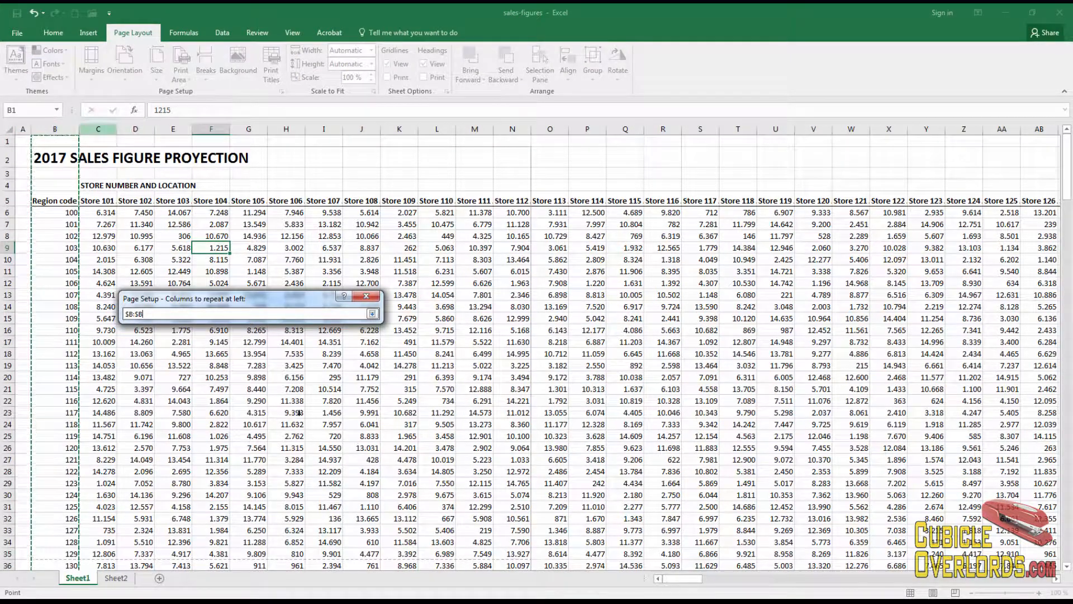
click(372, 313)
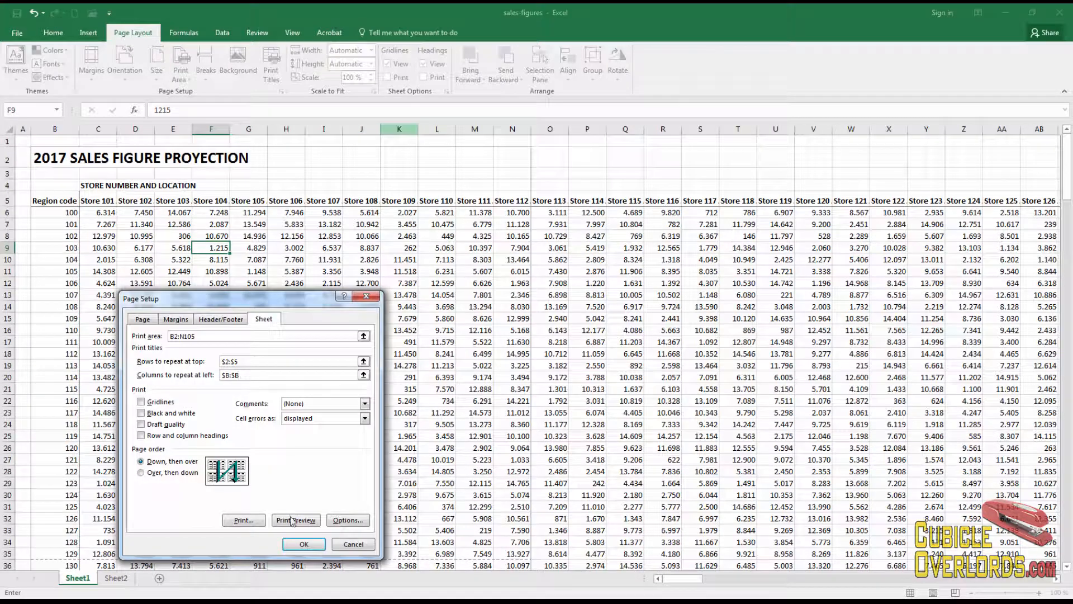
click(303, 544)
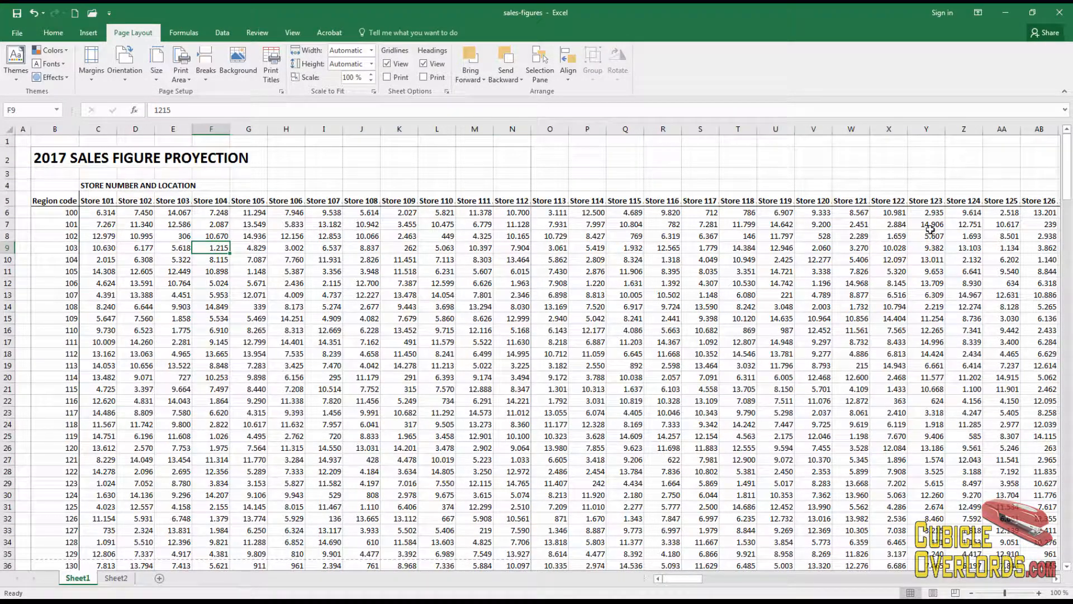
click(304, 333)
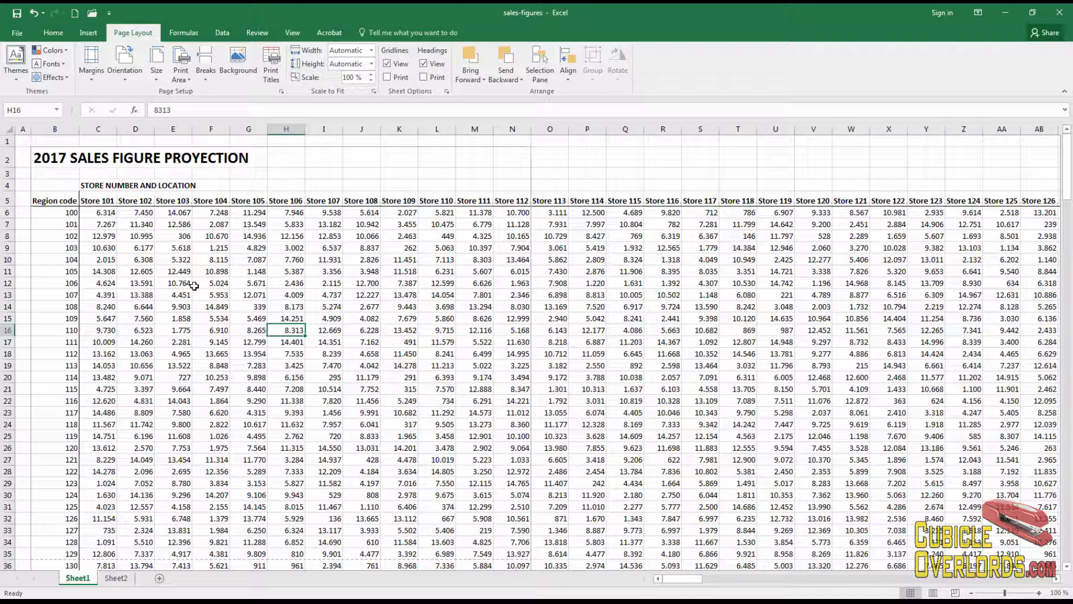
Step: Check whether selecting rows 2 to 5 on the sheet beforehand affects the repeat ranges in the print titles settings
drag(9, 162, 9, 201)
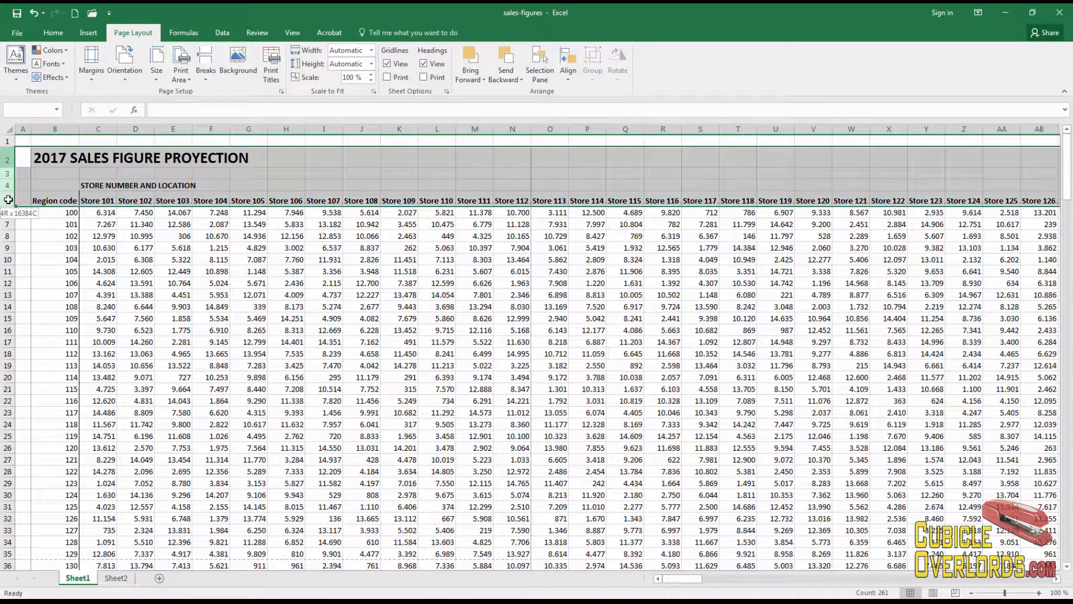
click(274, 78)
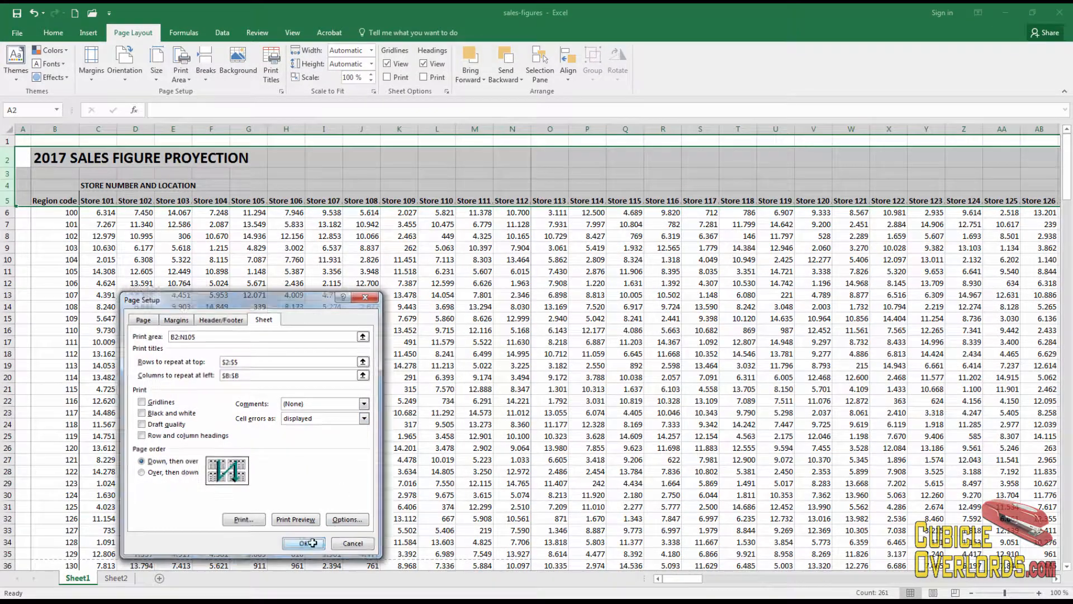
click(304, 543)
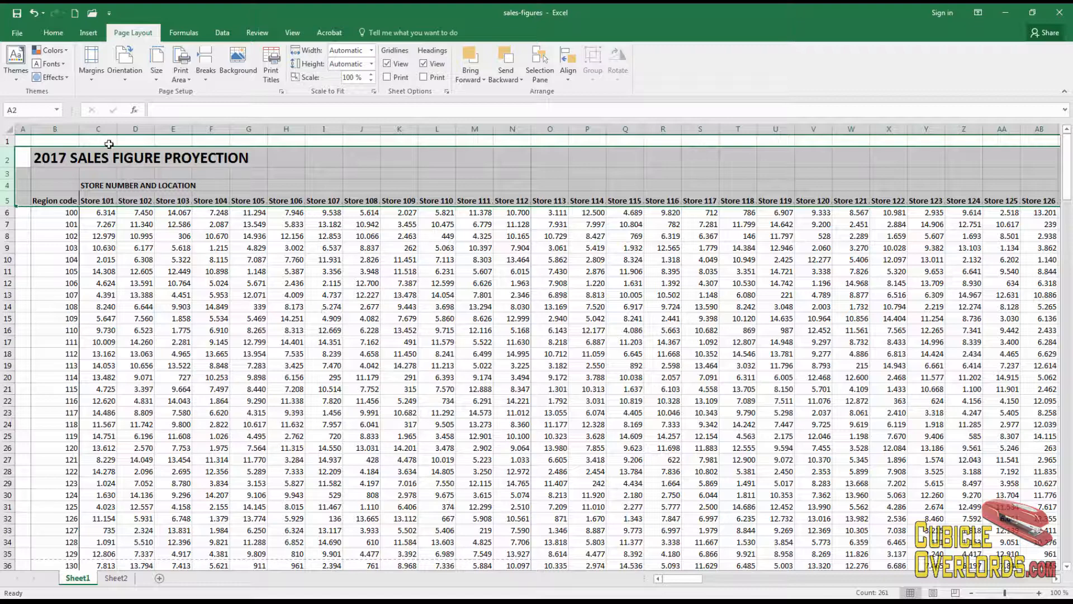
click(119, 298)
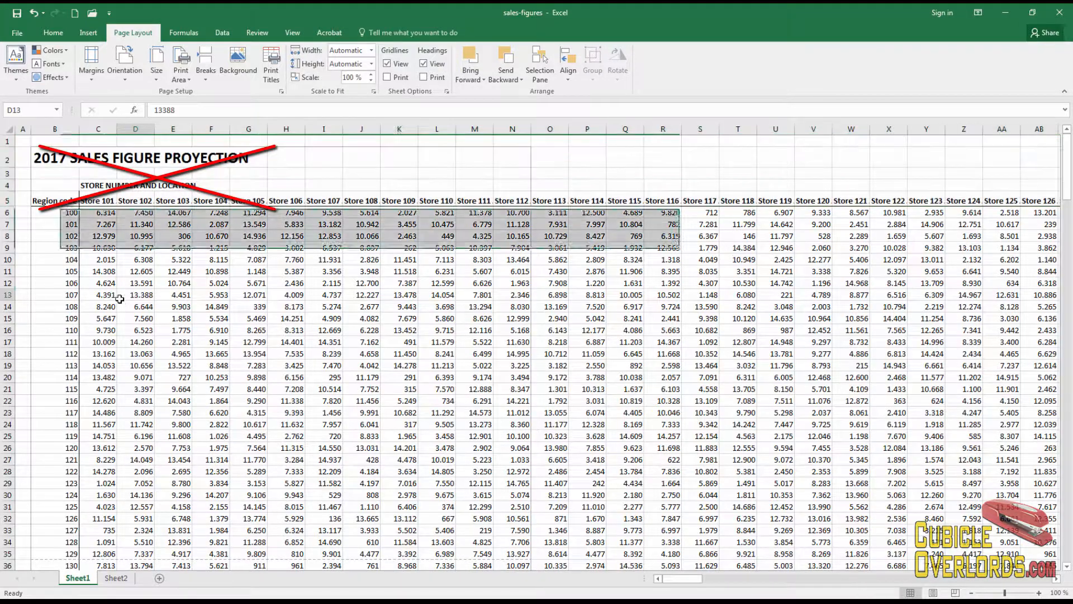
drag(9, 159, 8, 200)
click(272, 67)
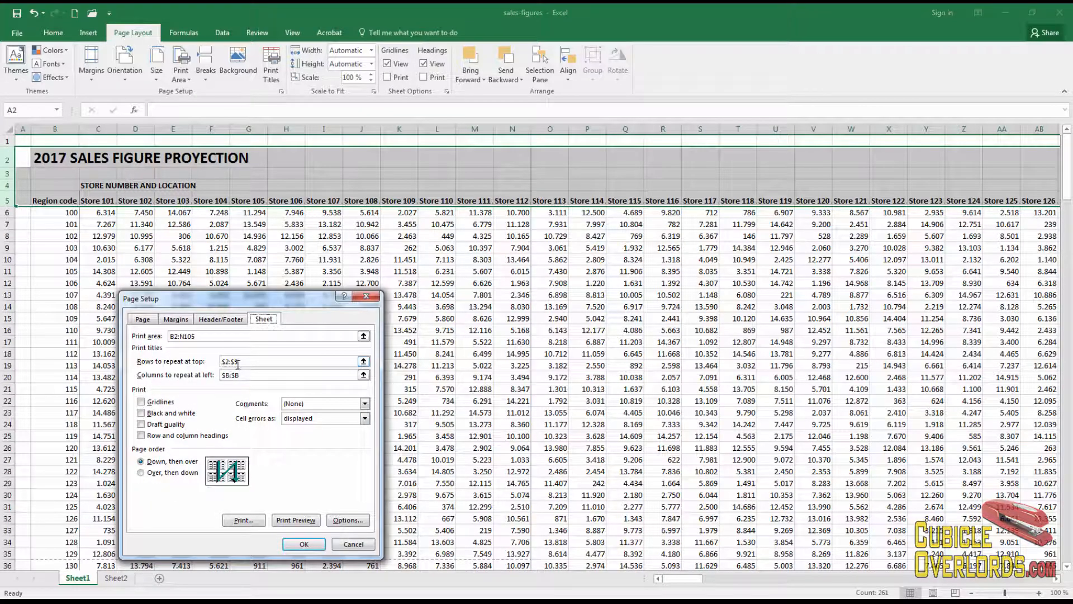
click(304, 544)
click(211, 283)
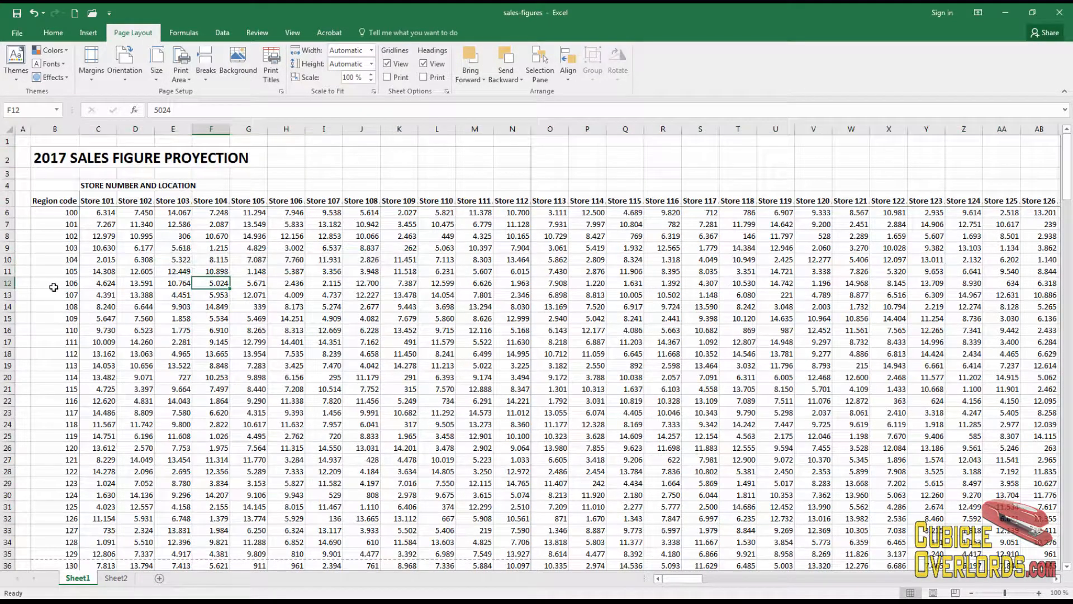
Step: Check the print titles settings with rows 11 to 17 selected, and close them without making changes
drag(10, 271, 12, 342)
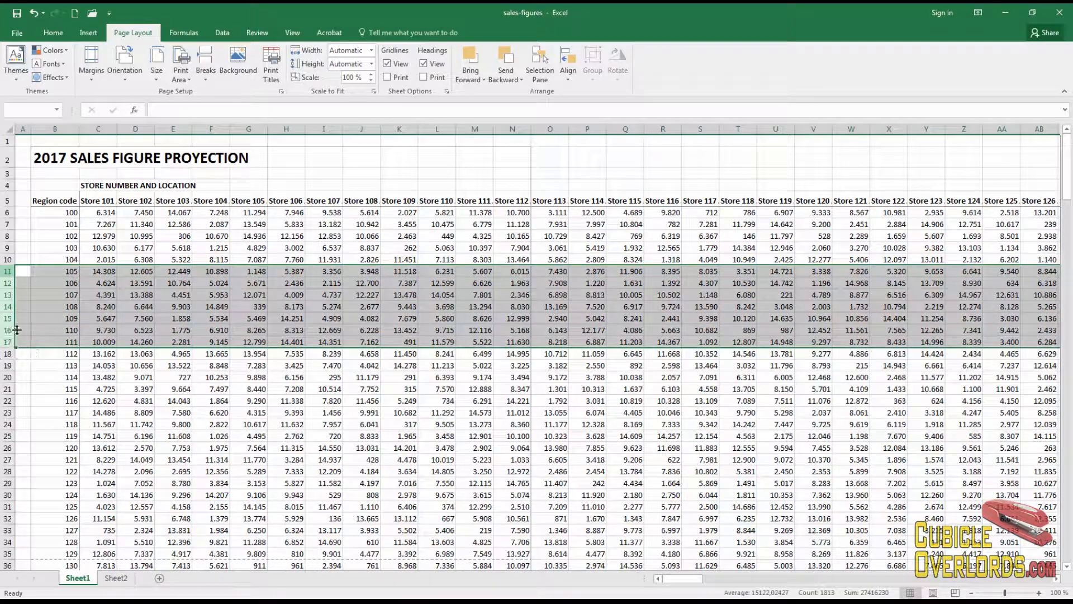
click(273, 63)
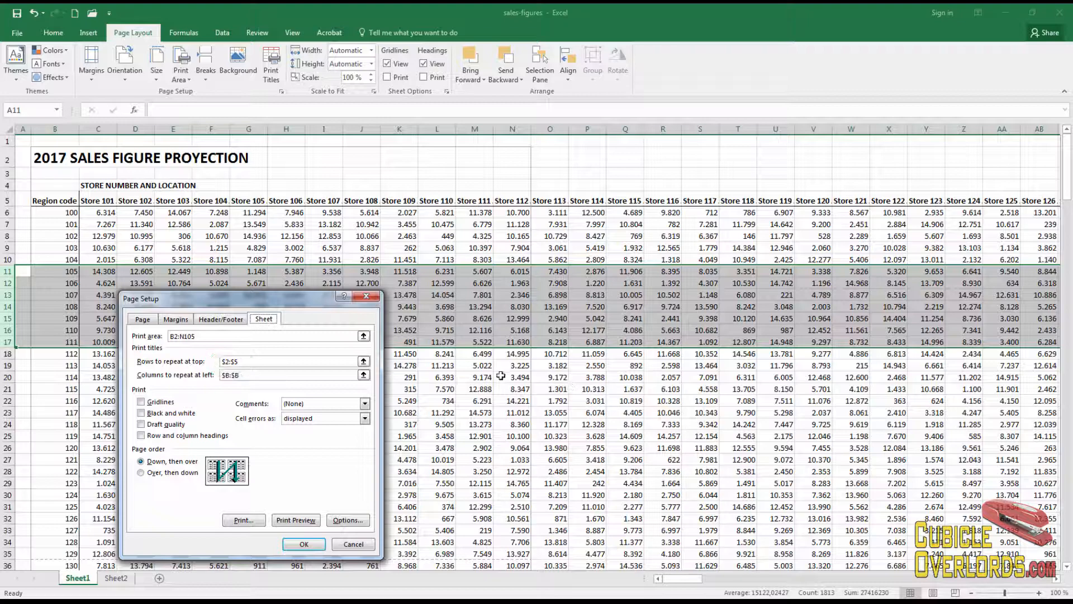
click(366, 296)
click(157, 203)
click(60, 162)
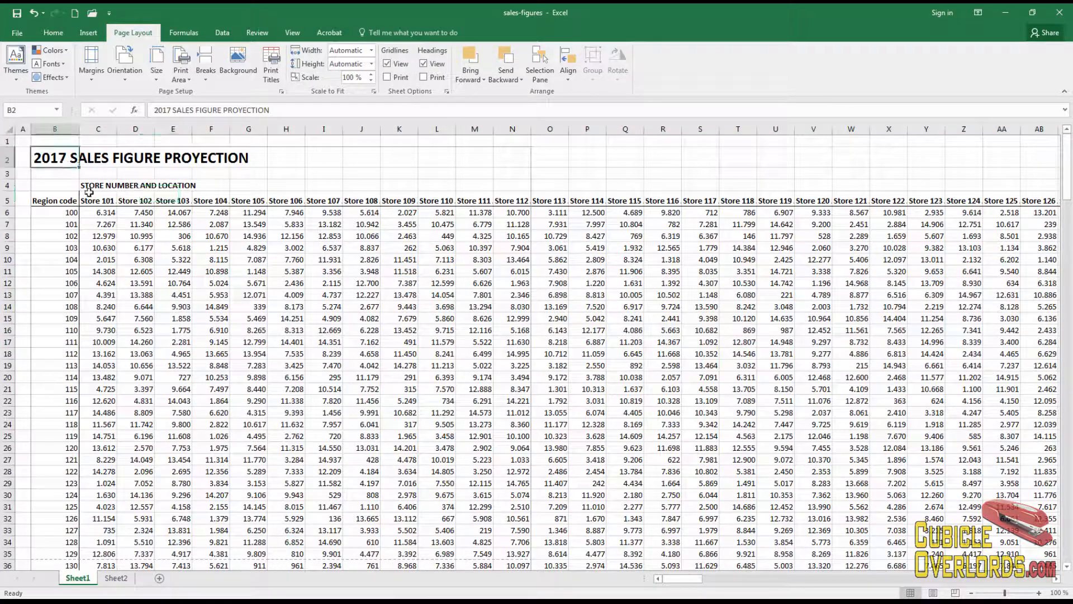
Step: Inspect the rows-to-repeat range through its range selector in the print titles settings and return to the sheet
click(272, 63)
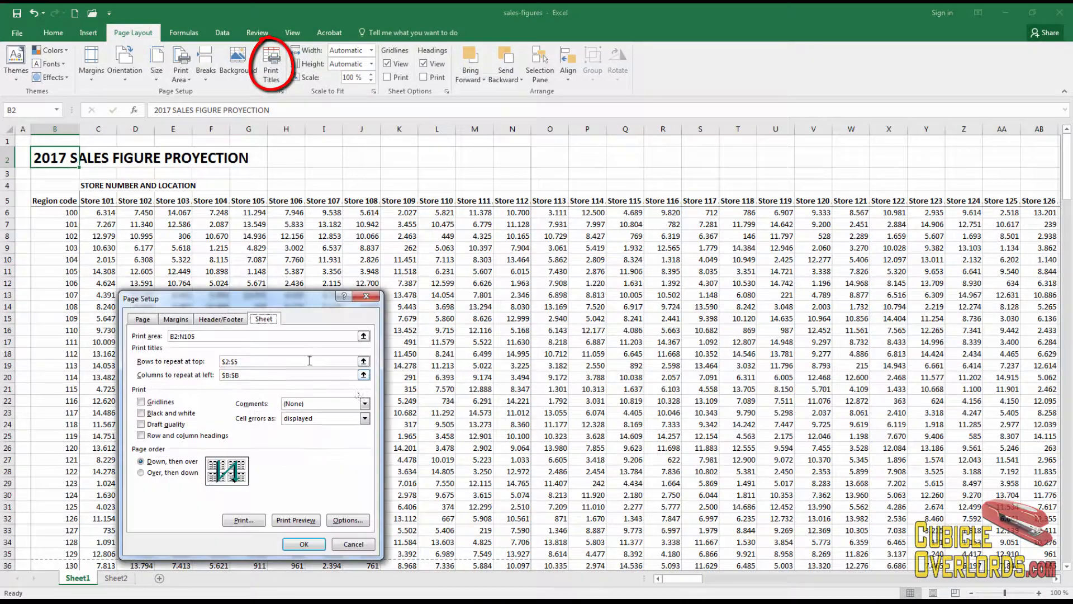
click(363, 361)
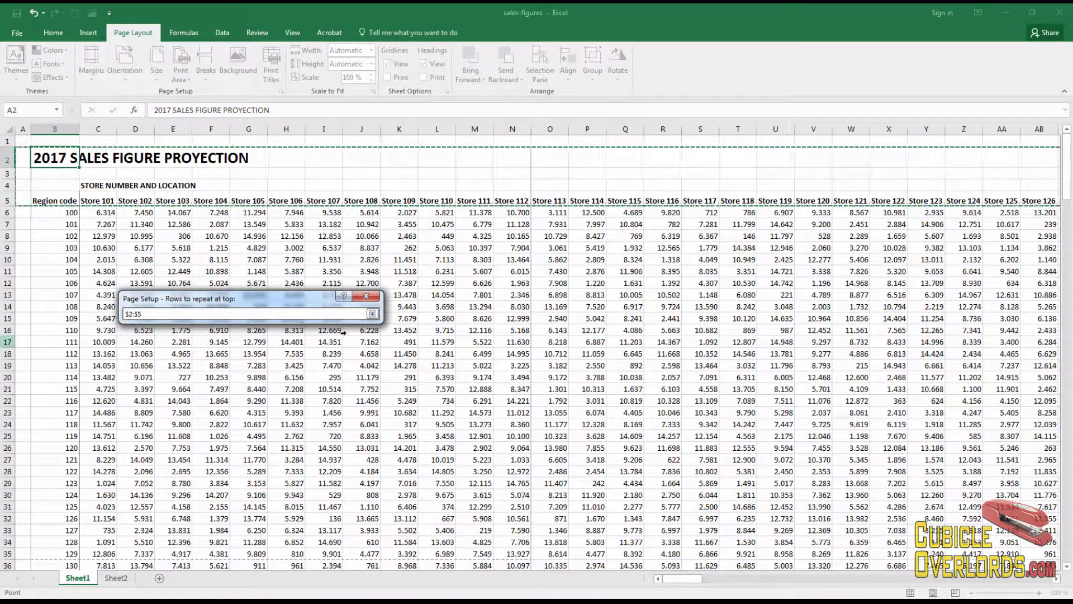
click(372, 314)
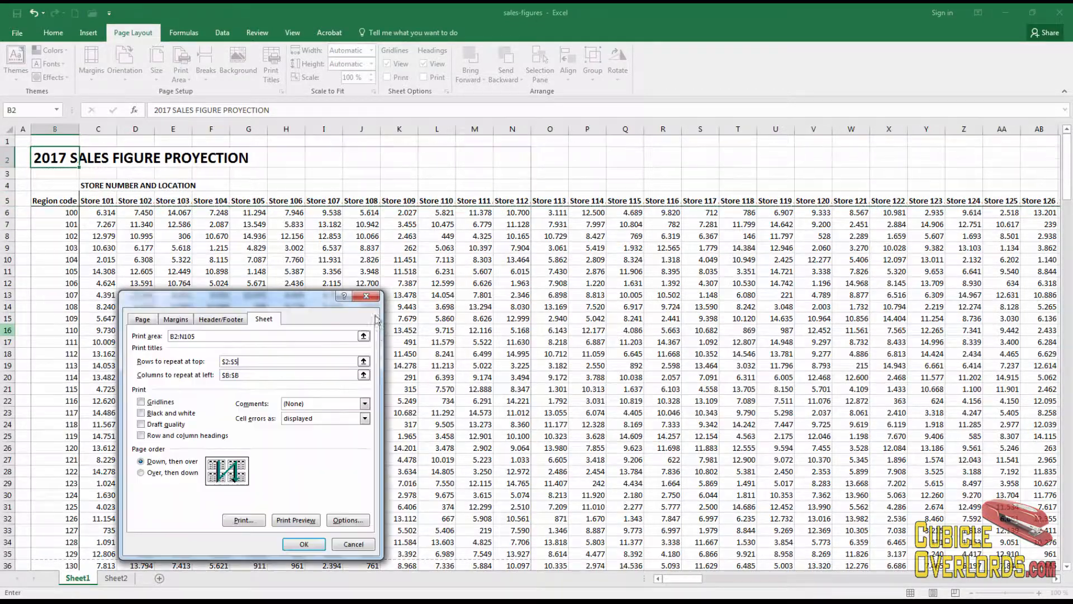
click(303, 543)
click(69, 220)
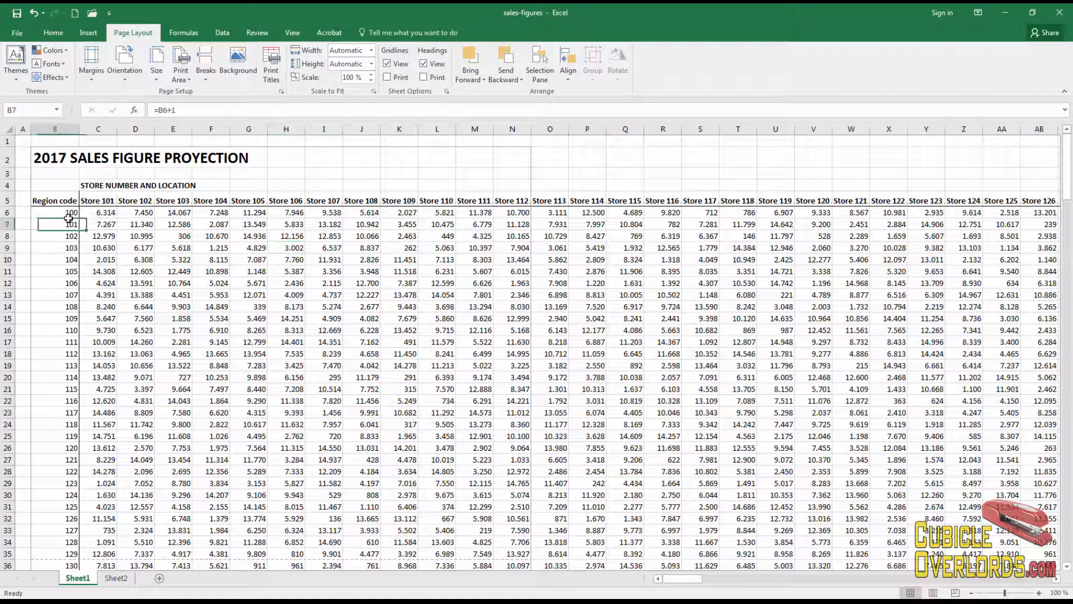